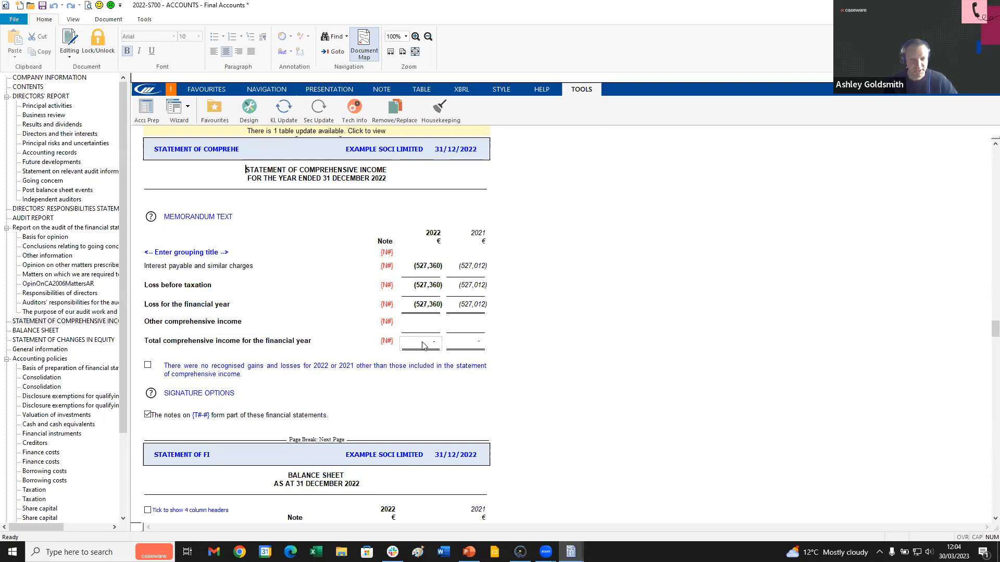
Replace the Statement of Comprehensive Income section in the Example SOCI accounts using Remove/Replace and confirm the replacement
click(421, 343)
click(464, 349)
click(432, 346)
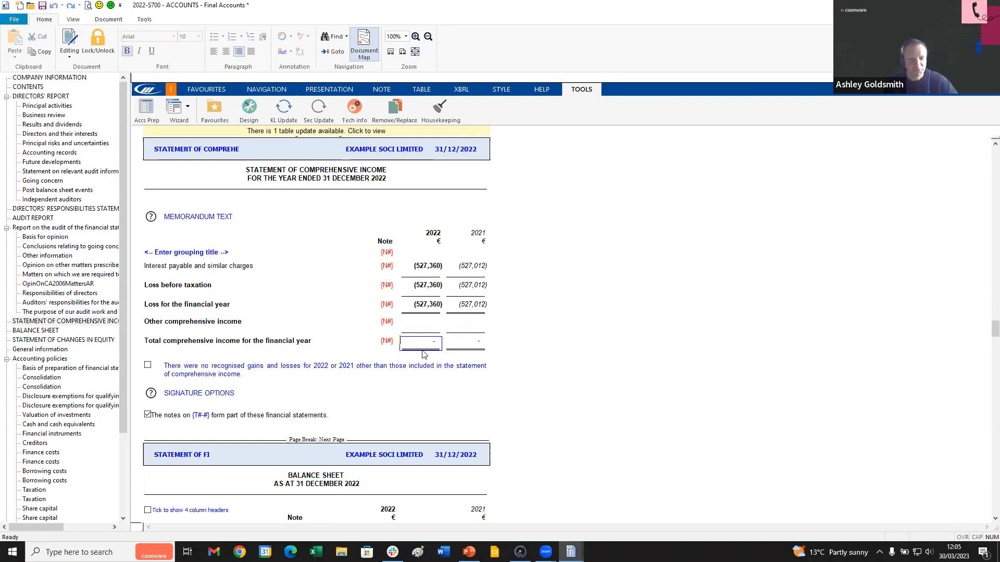
click(425, 267)
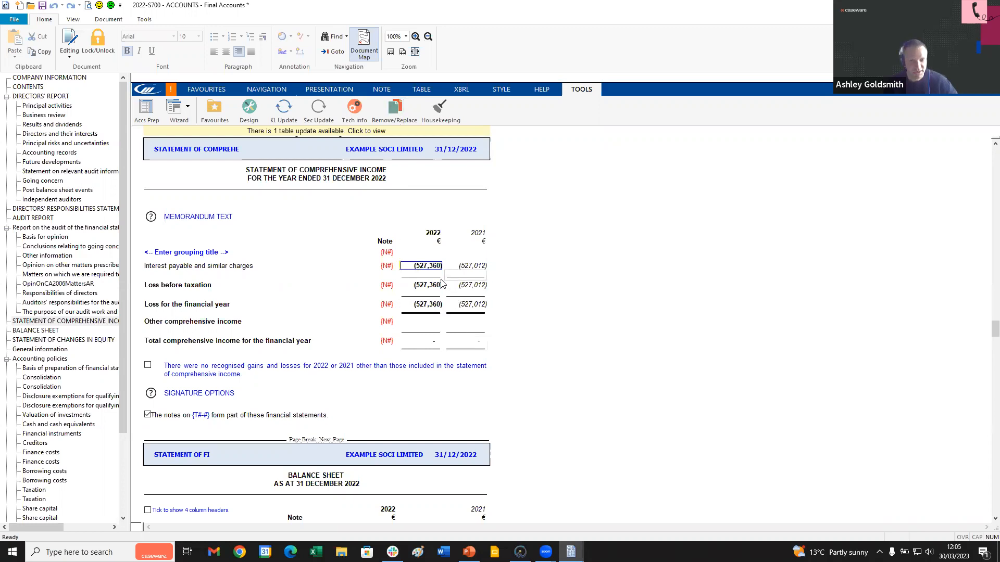
click(394, 111)
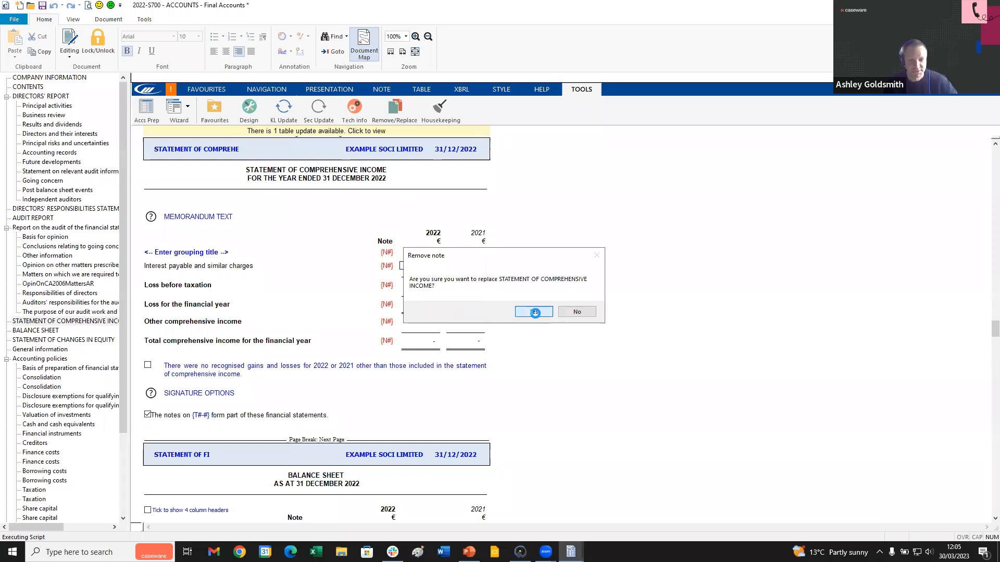
click(534, 312)
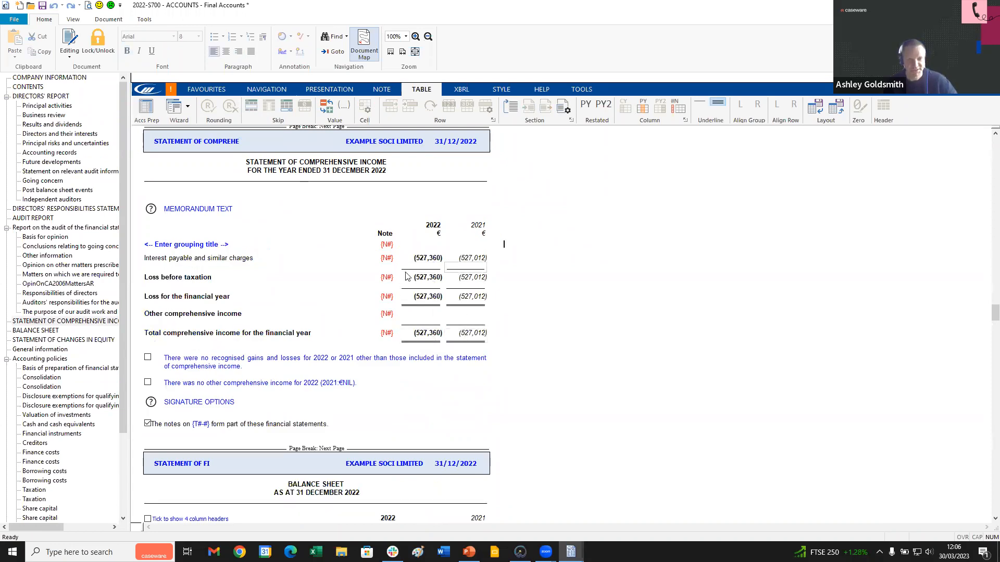
mouse_move(460, 340)
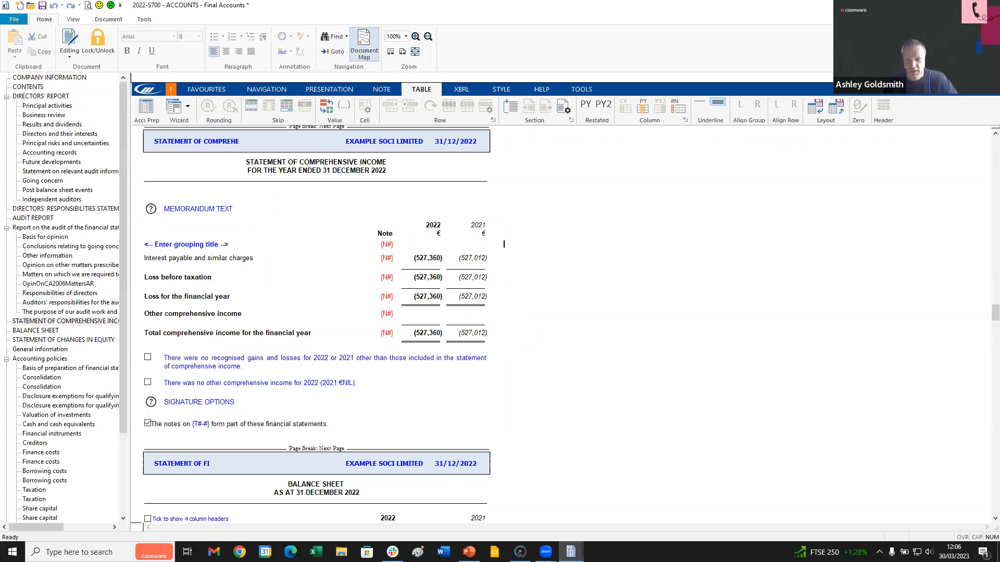
Switch to the EL2021 accounts document and go to the Chairman's Statement section
click(940, 6)
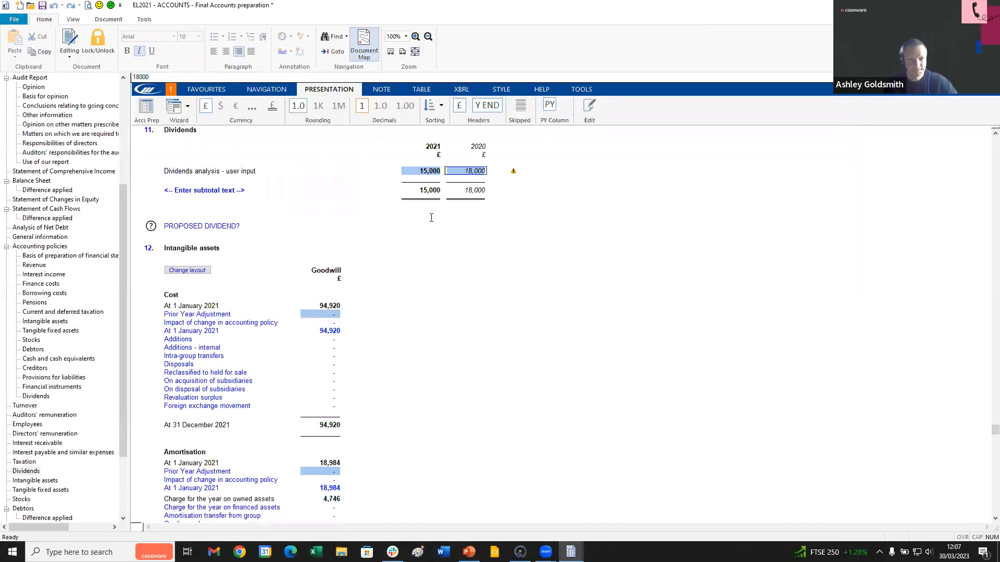
drag(121, 195, 131, 85)
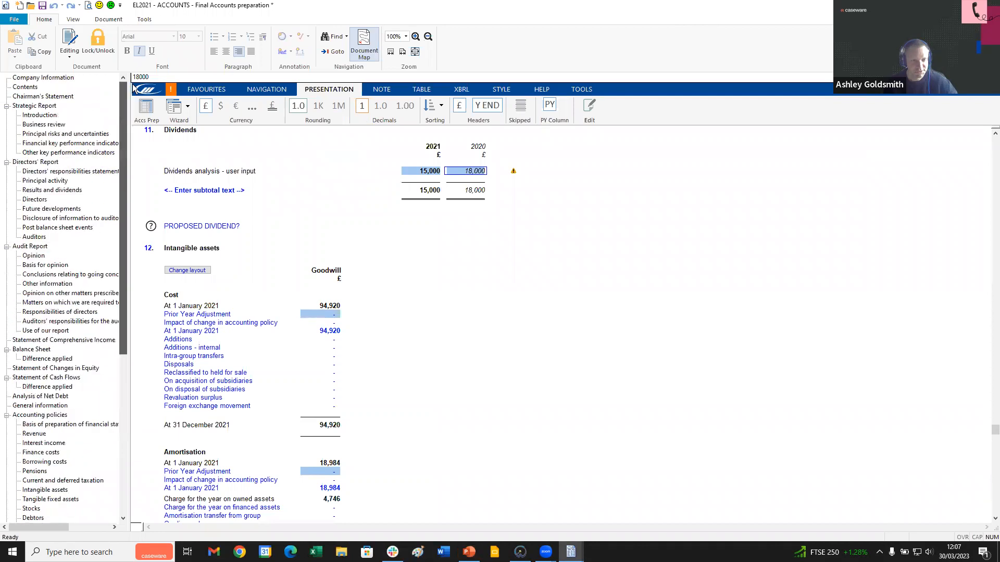
click(42, 98)
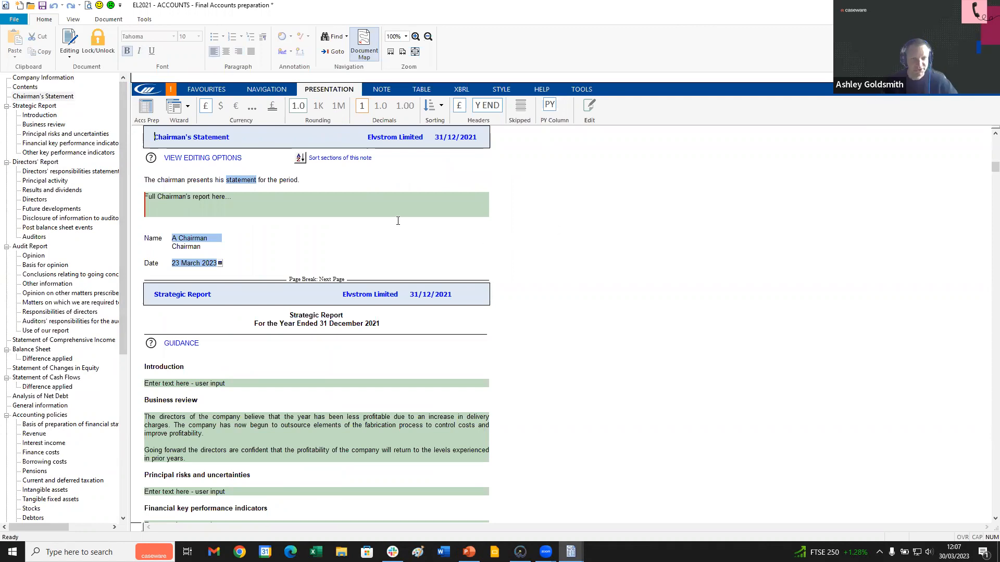
click(371, 197)
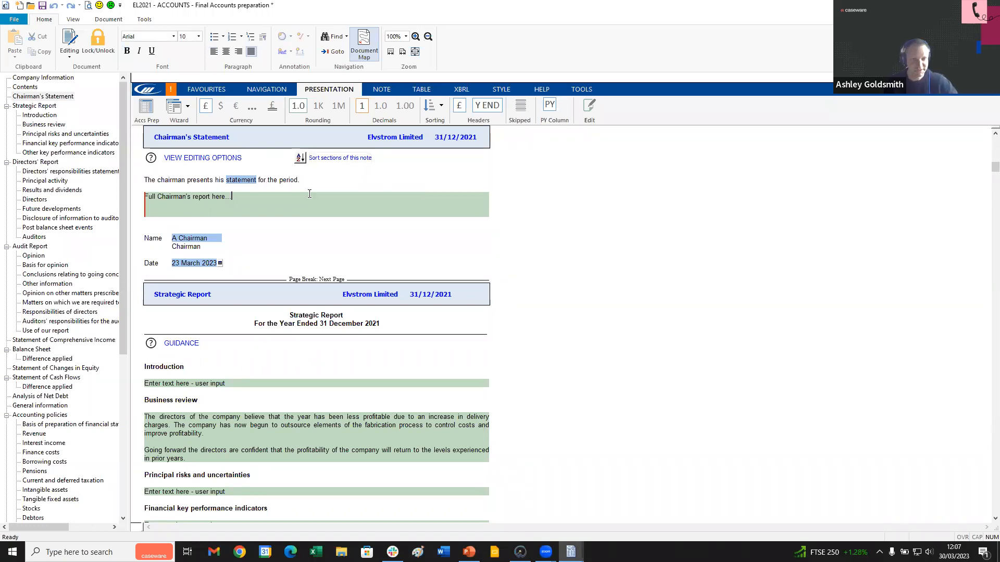
scroll(308, 200, up, 1)
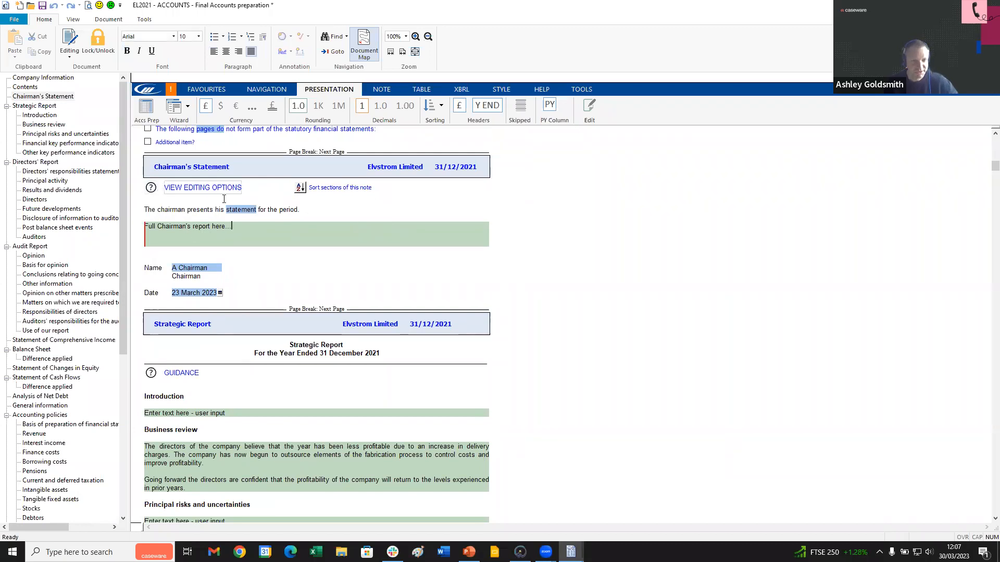
Amend the page header text in the statement editing options to "Chairman's Report" and apply it
click(152, 190)
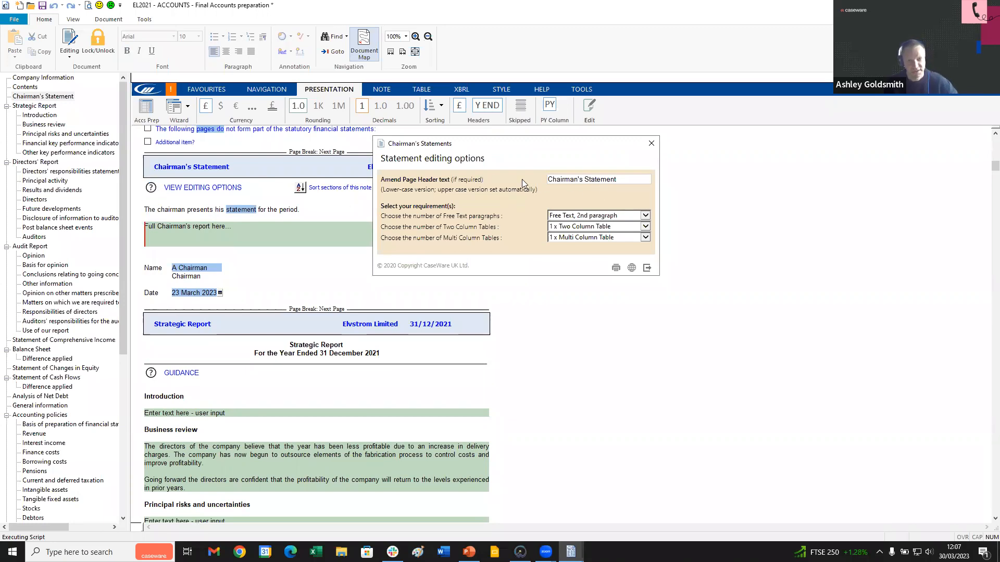
double_click(585, 179)
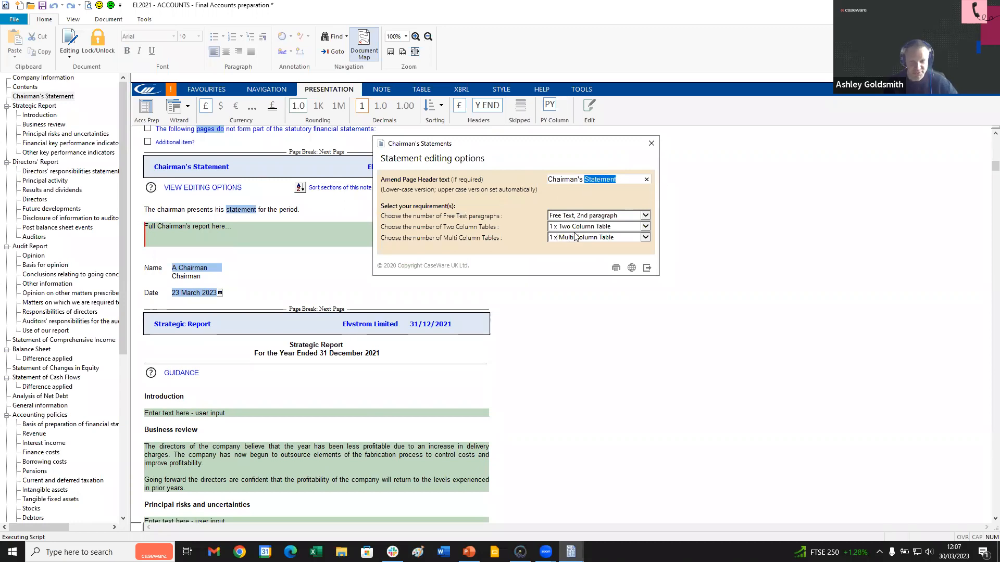
text(Report)
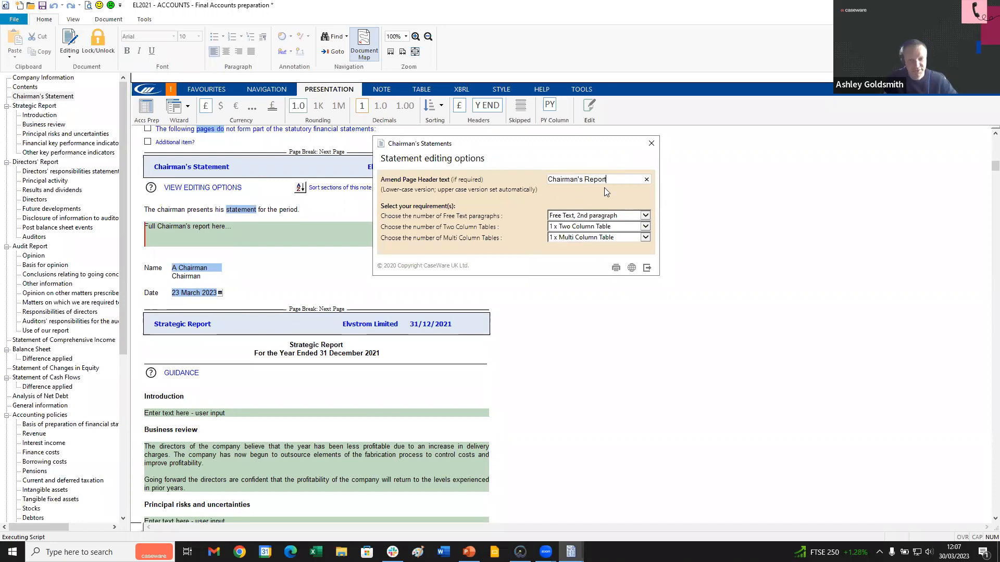
click(647, 267)
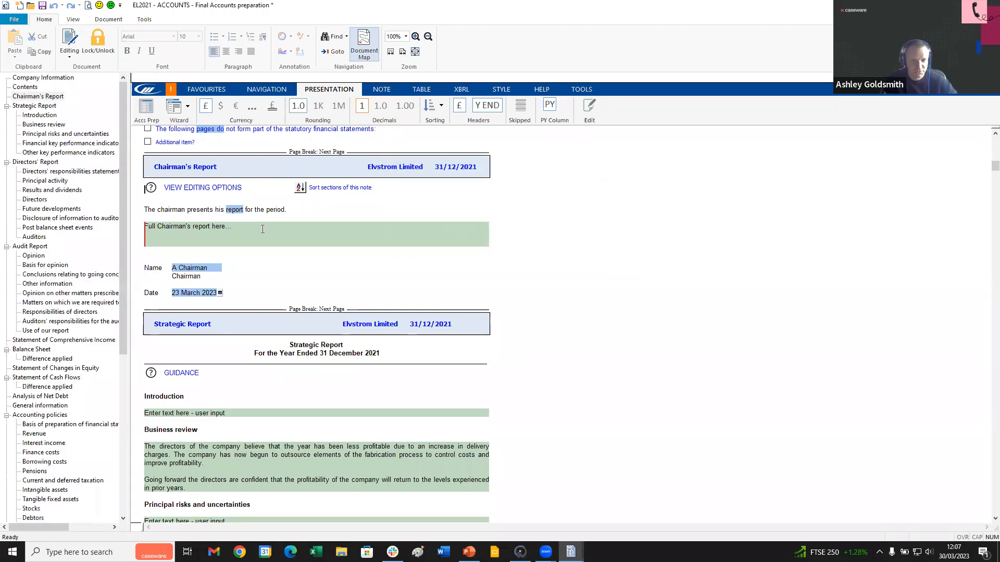
Check the linked wording in the chairman's opening sentence and preview the printed Chairman's Report page
click(234, 211)
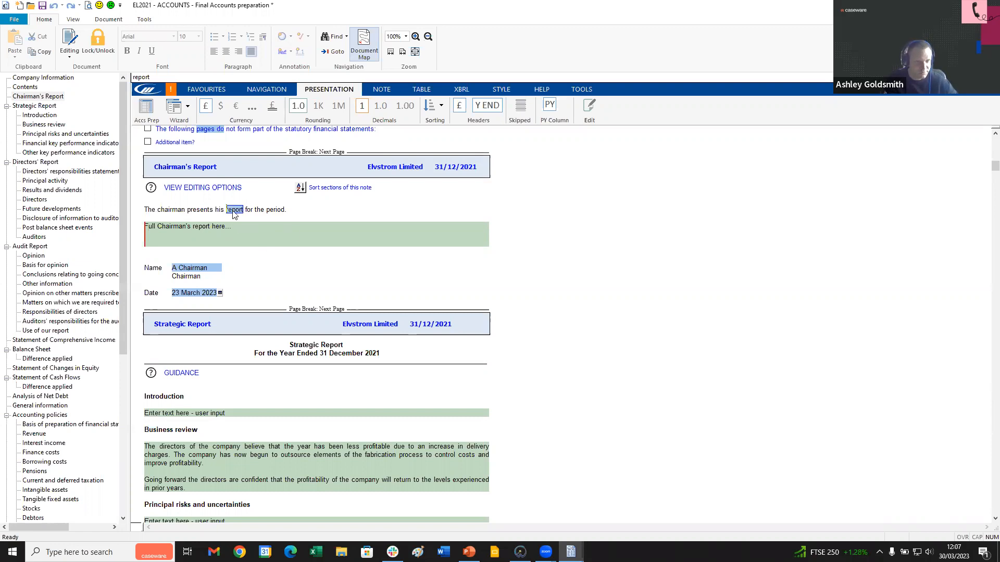
click(295, 210)
click(88, 6)
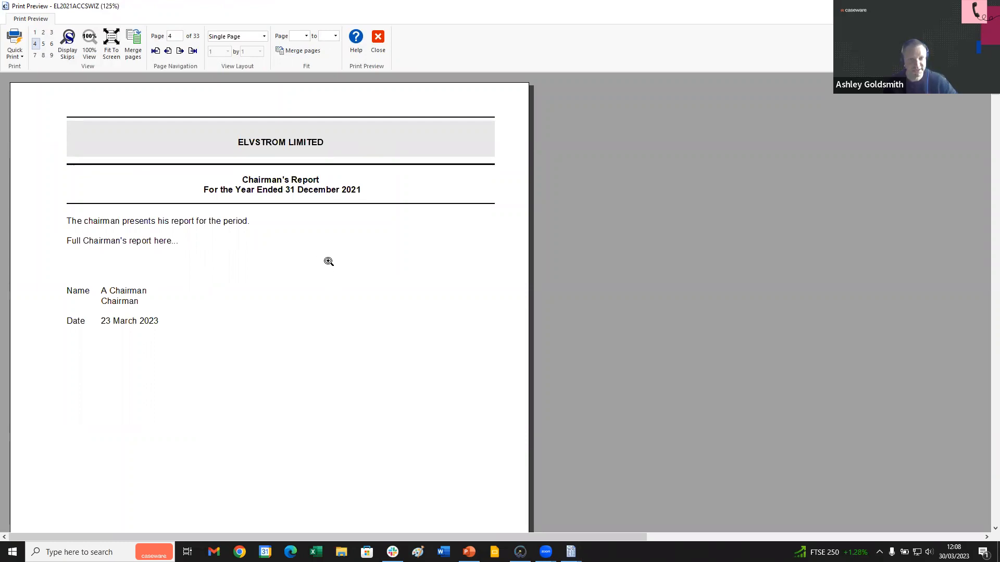
click(378, 52)
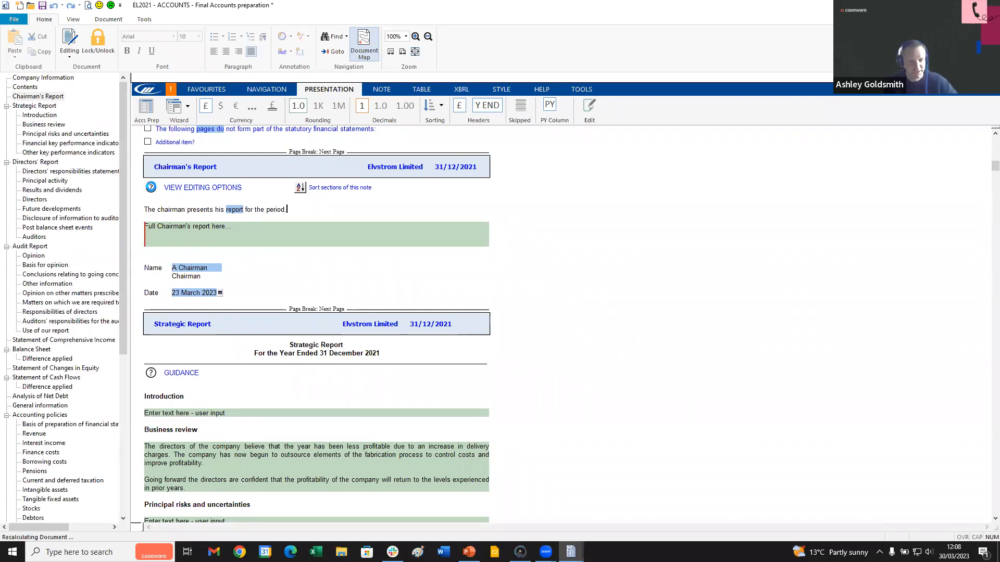
Review the Chairman's Report page header text in the statement editing options and close them
click(150, 187)
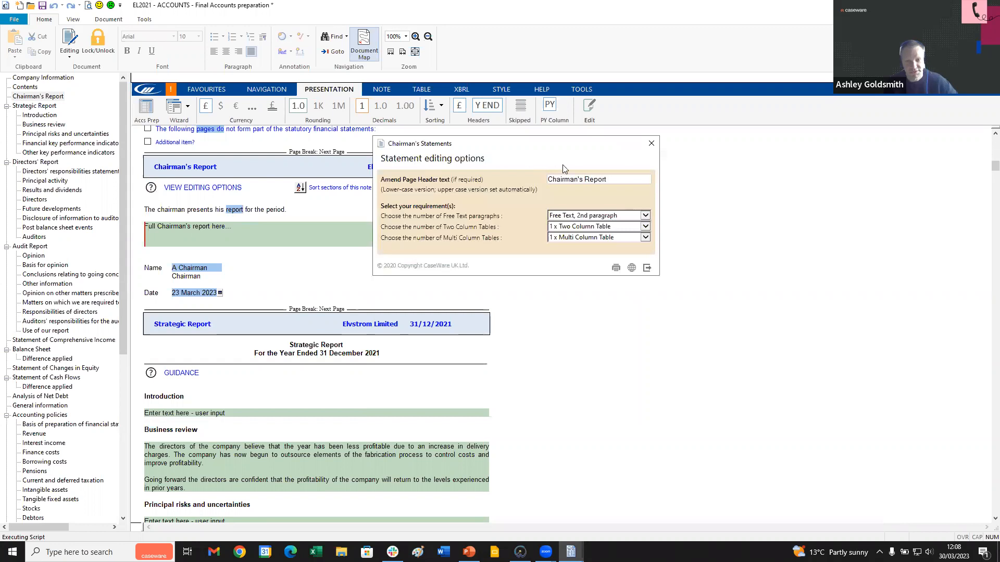
drag(615, 178, 586, 182)
click(651, 143)
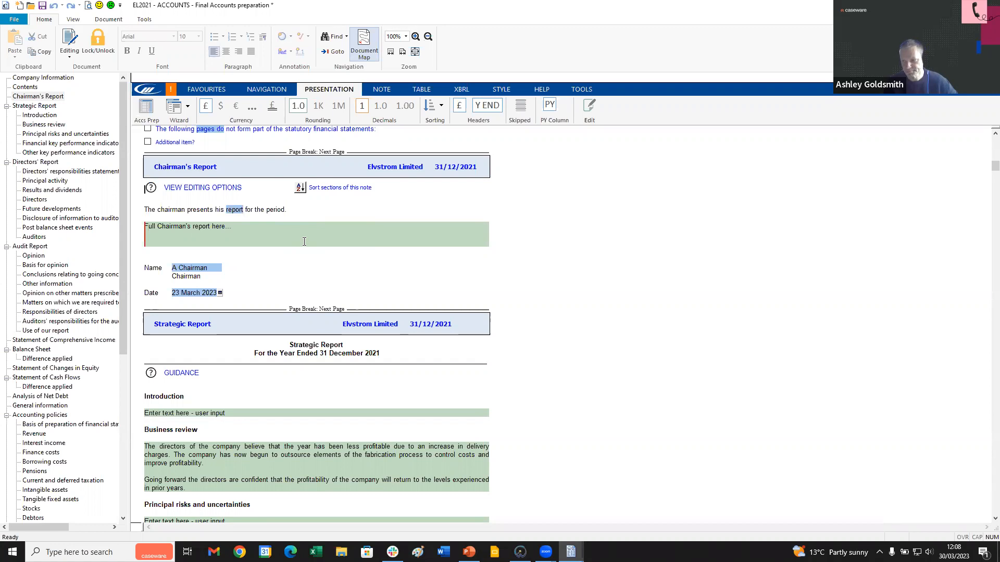
Go to the Strategic Report and examine the available note types for adding and the extra report section
click(31, 106)
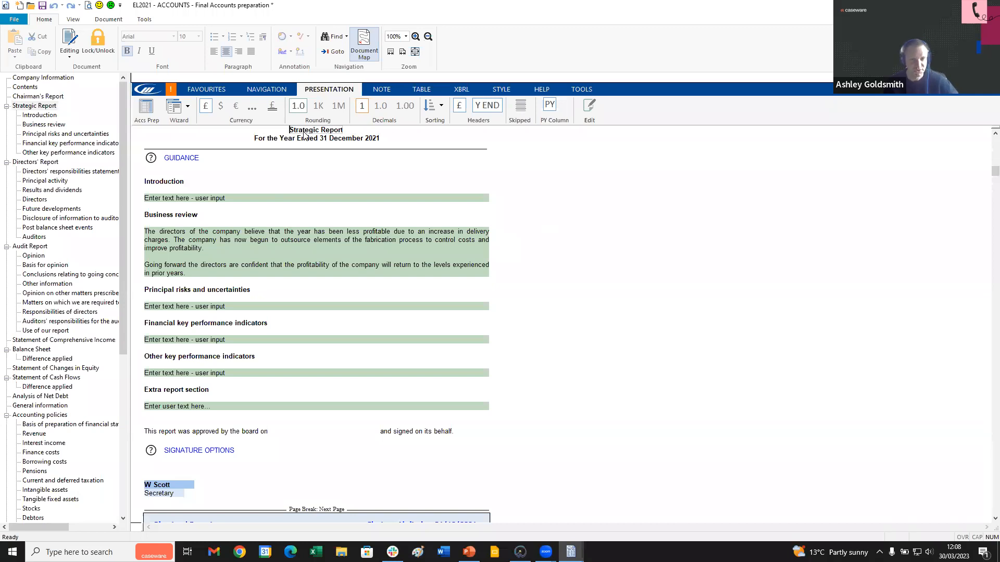
click(235, 374)
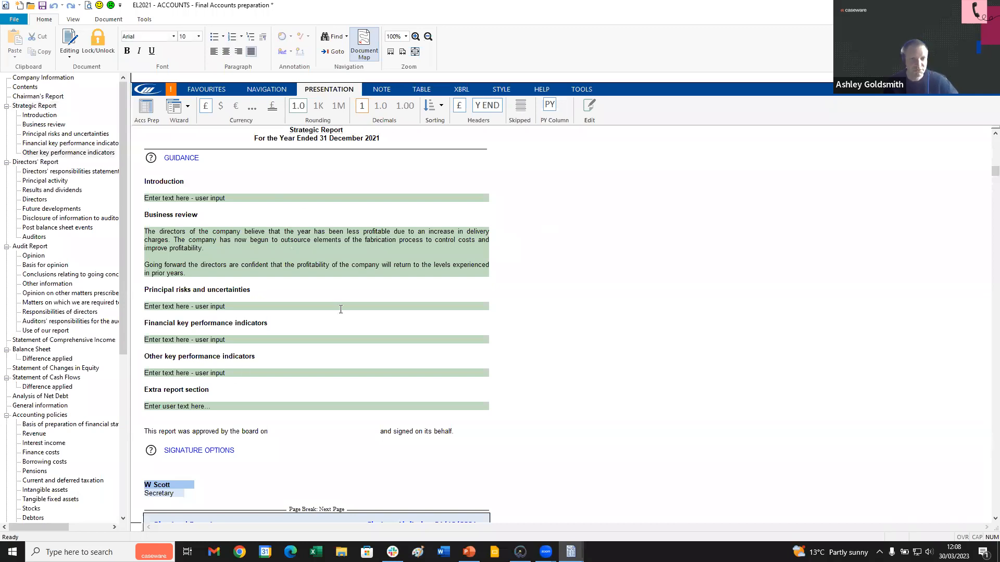
click(378, 90)
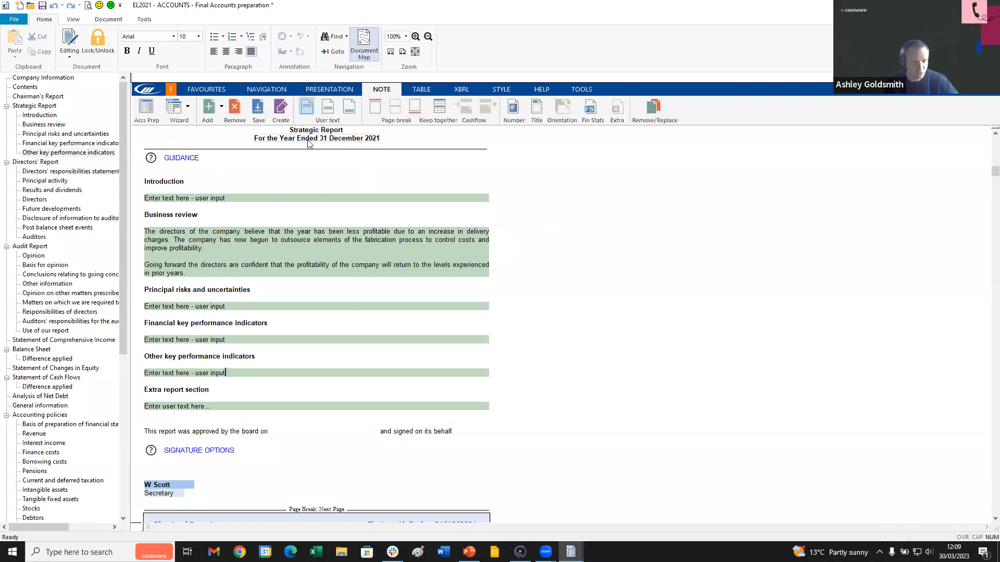
click(216, 108)
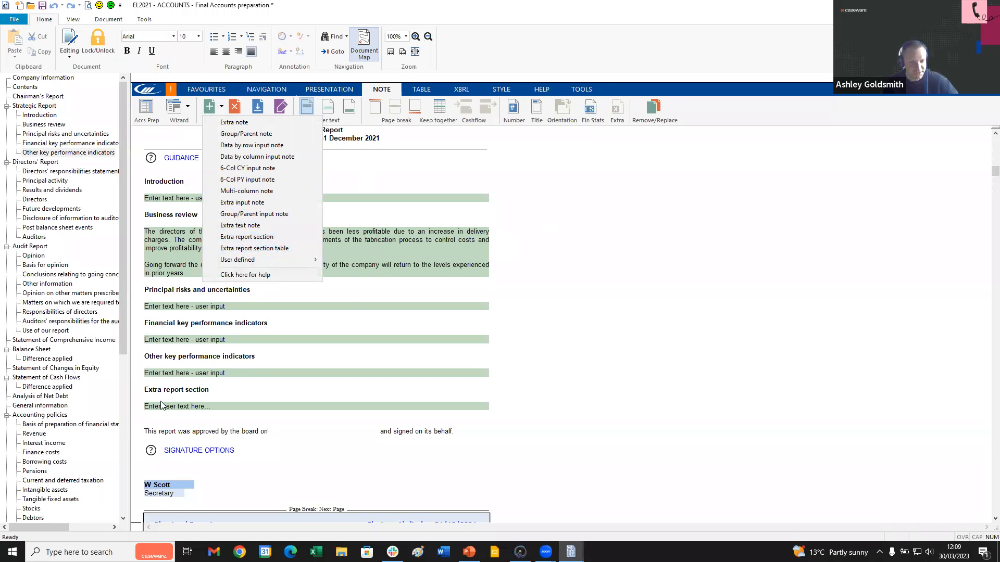
click(219, 407)
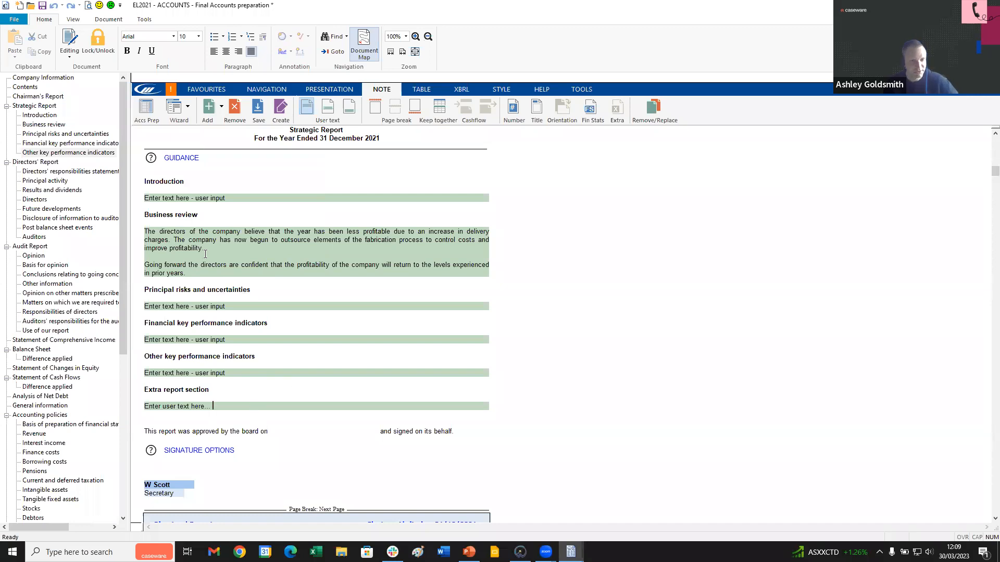
click(228, 198)
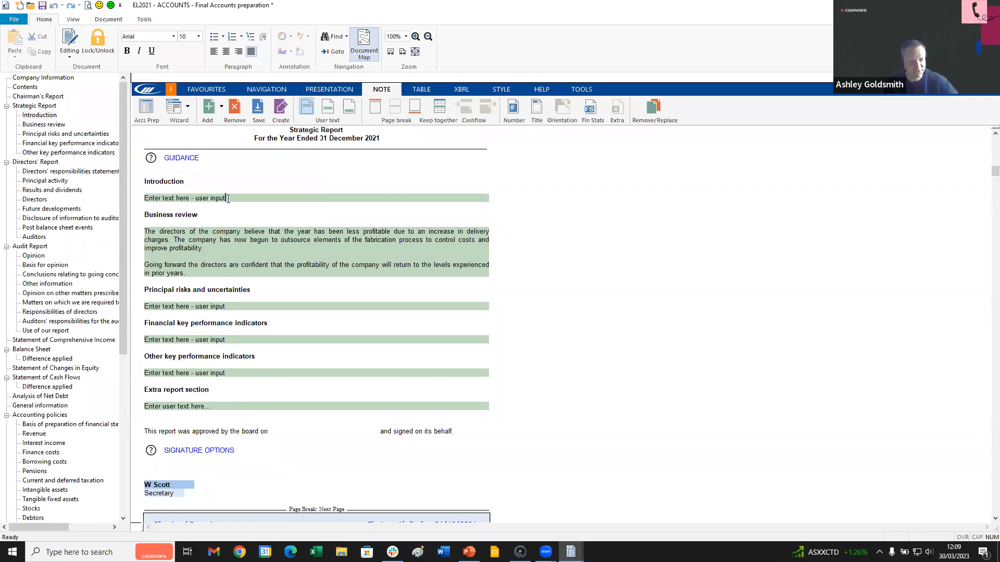
click(210, 402)
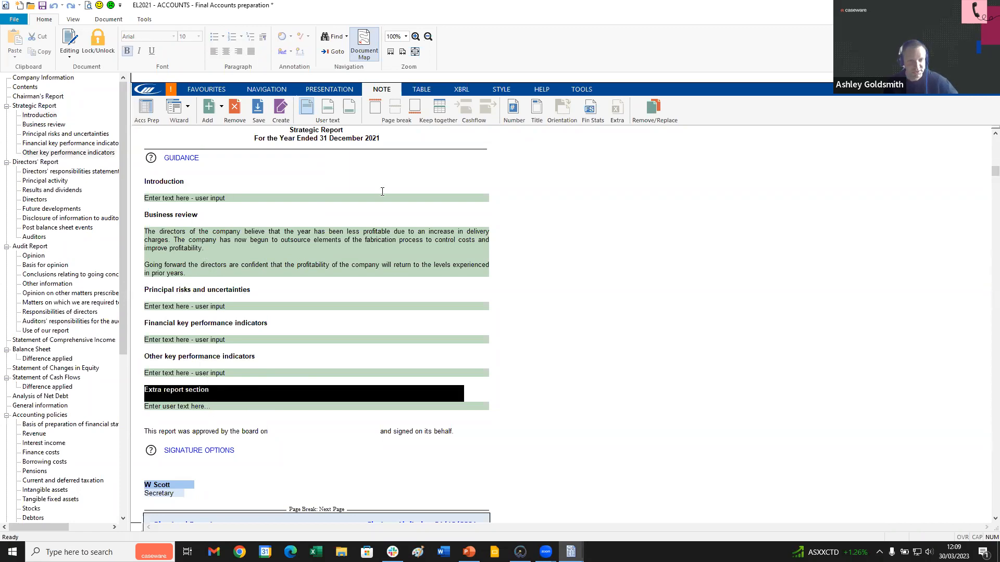
Sort the Strategic Report Extra sections so that "Extra report section" sits directly after the Introduction and before the Business review
click(335, 89)
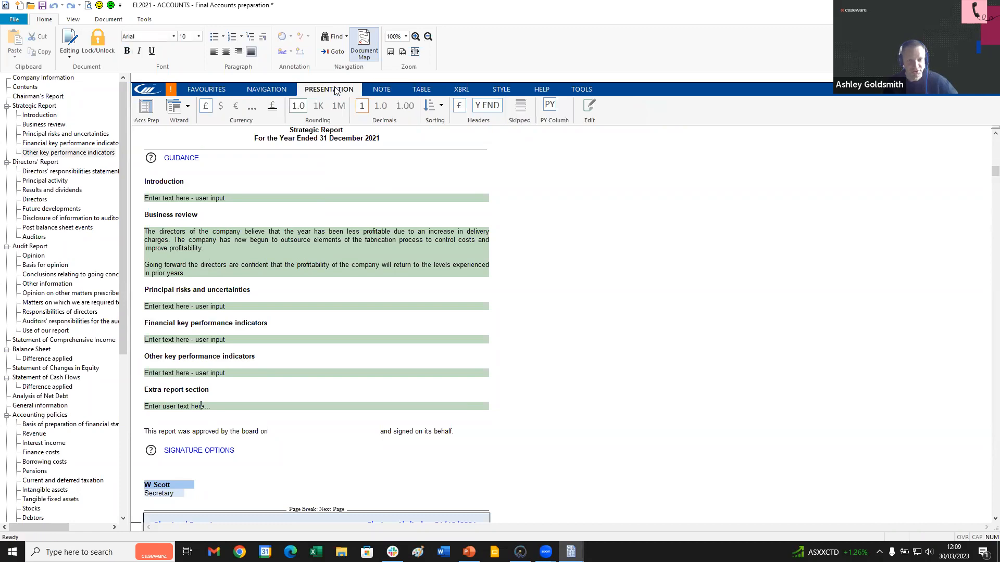
click(440, 106)
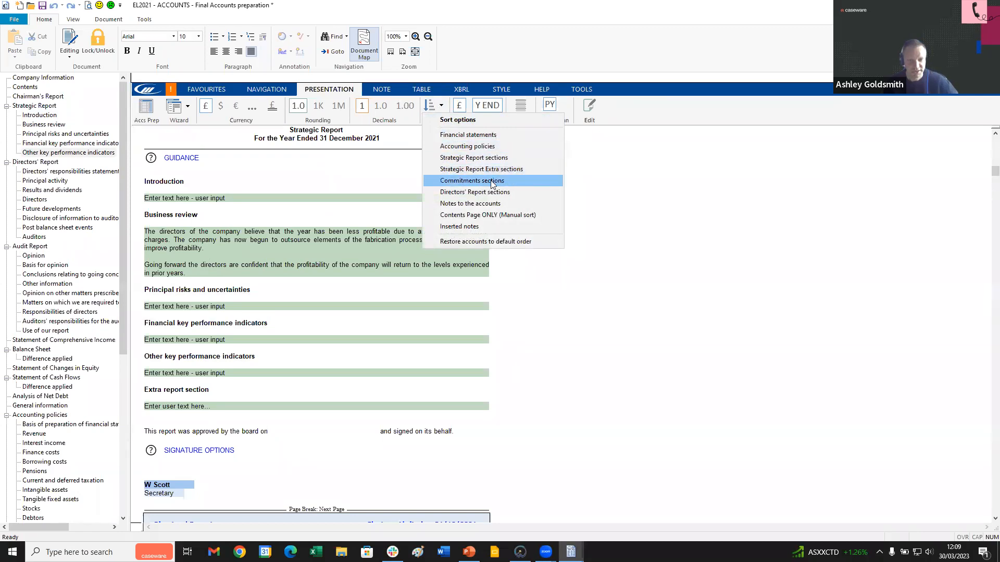
click(525, 168)
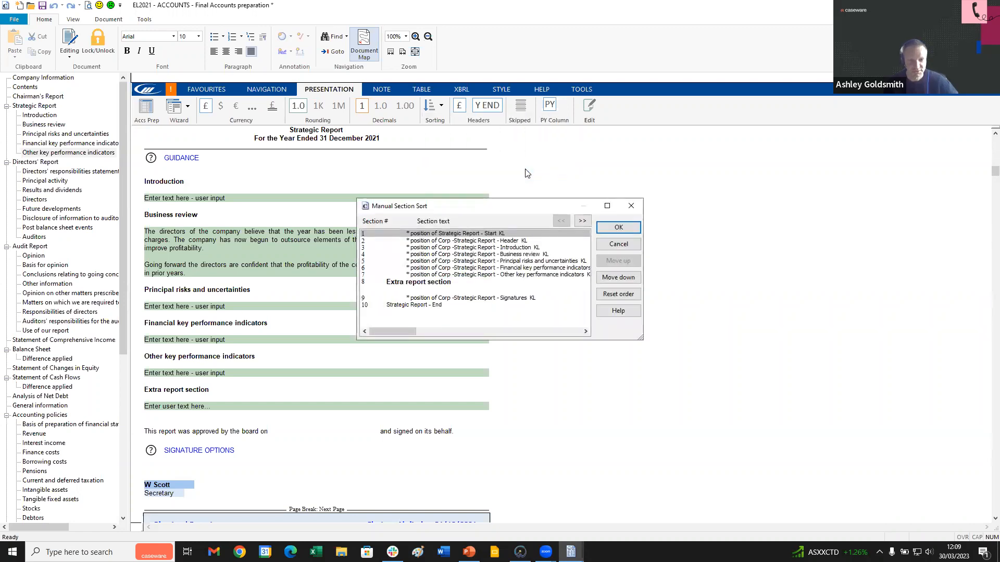
click(404, 289)
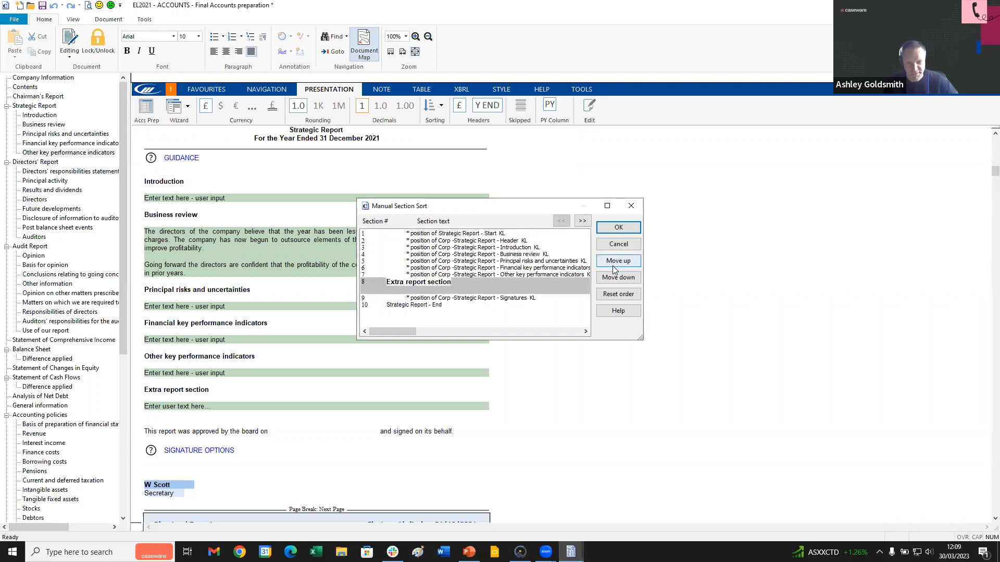
click(612, 263)
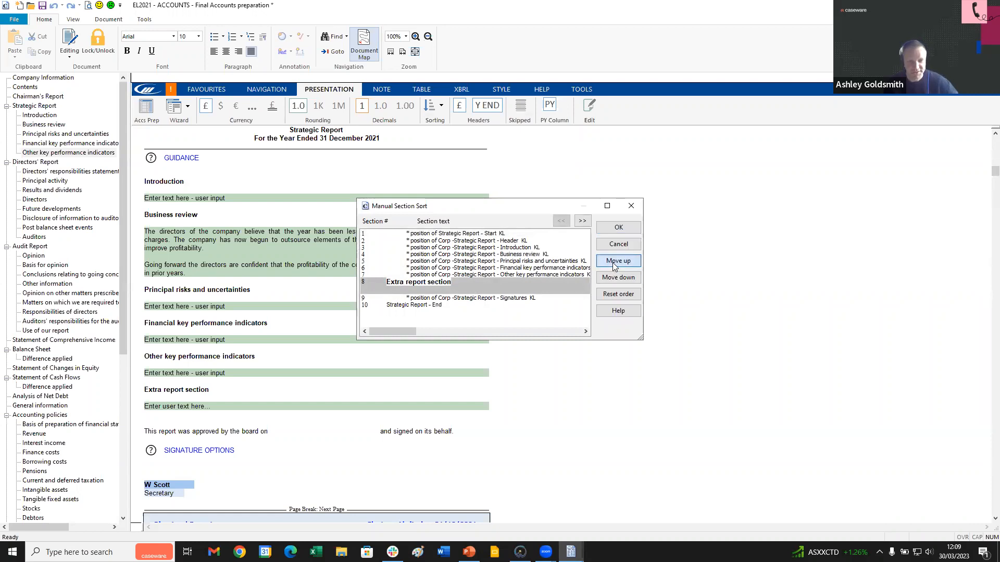
click(613, 264)
click(613, 264)
click(614, 264)
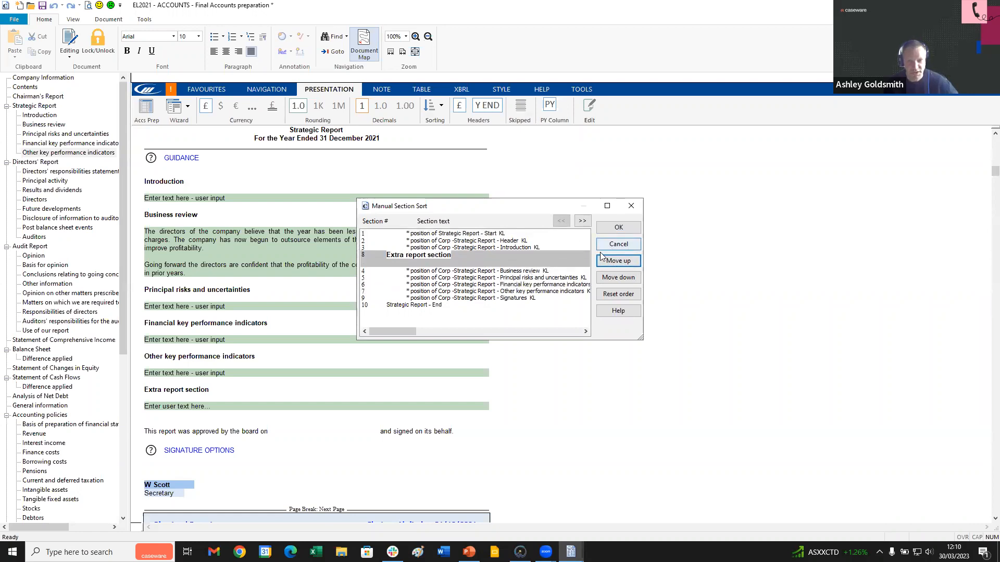
click(617, 229)
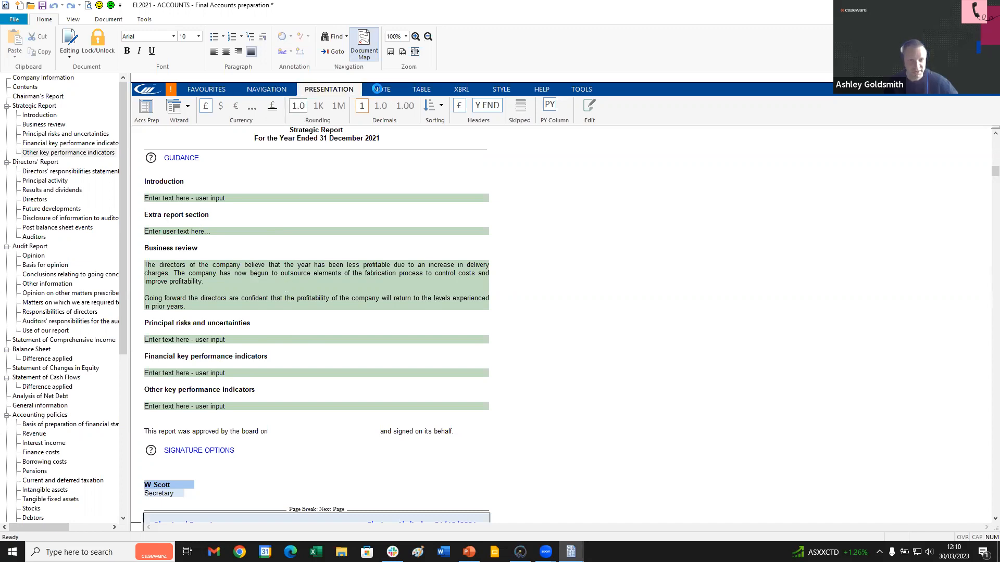
Review the note types that can be added to the Strategic Report and place the cursor in the Extra report section's text
click(377, 89)
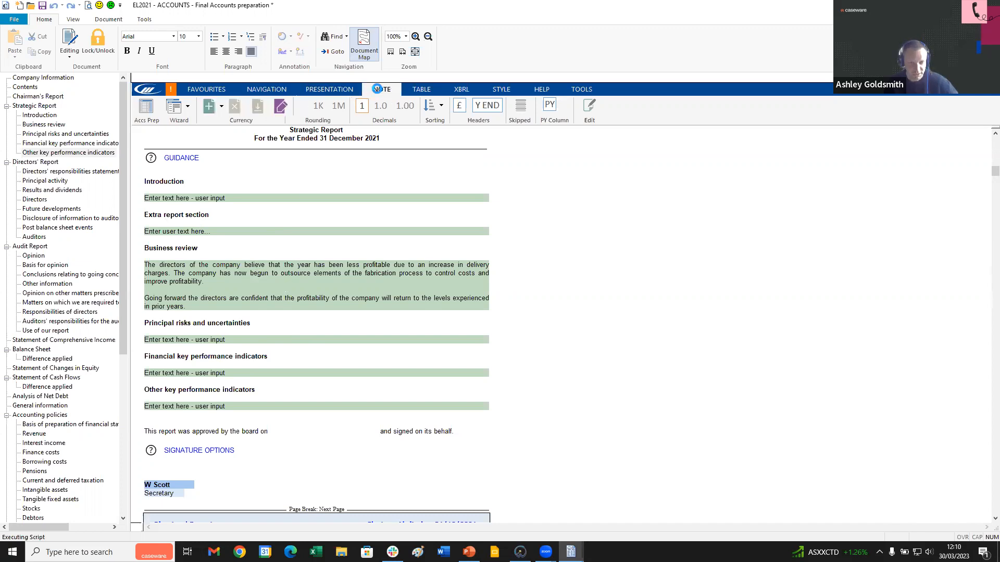
click(221, 110)
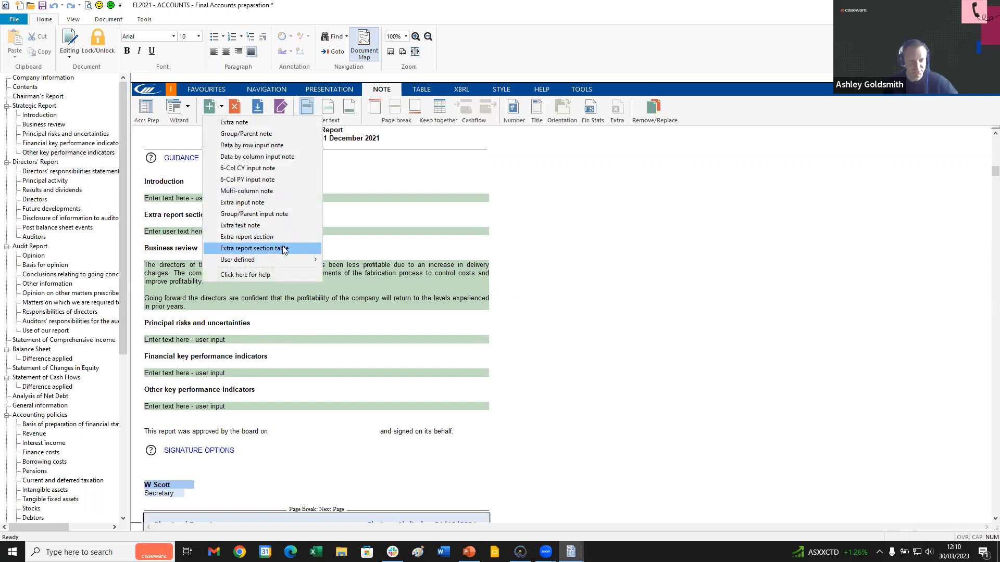
click(374, 230)
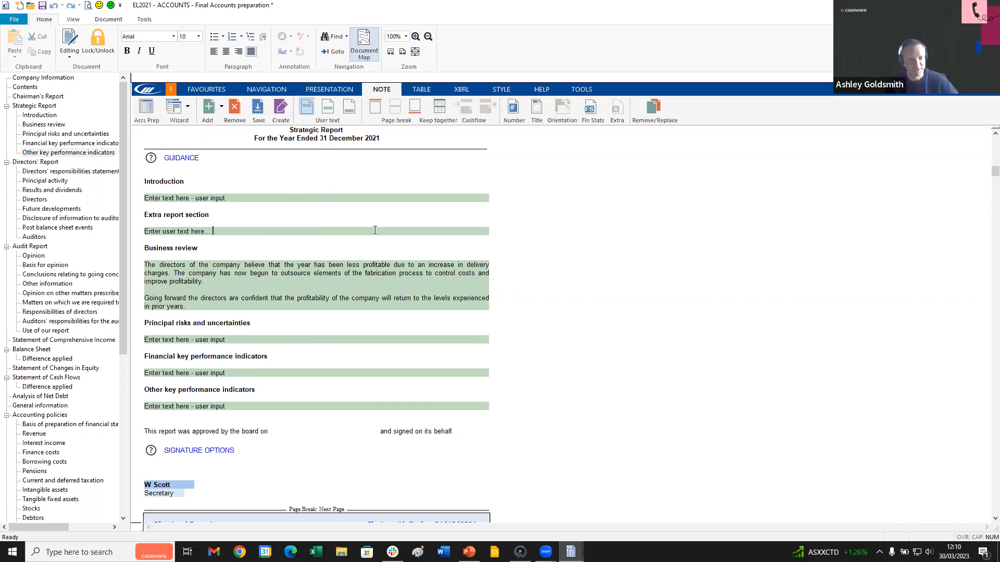
key(ctrl+s)
Go to the Dividends note and set the 2021 dividends analysis figure to 0
scroll(117, 323, down, 3)
scroll(63, 339, down, 6)
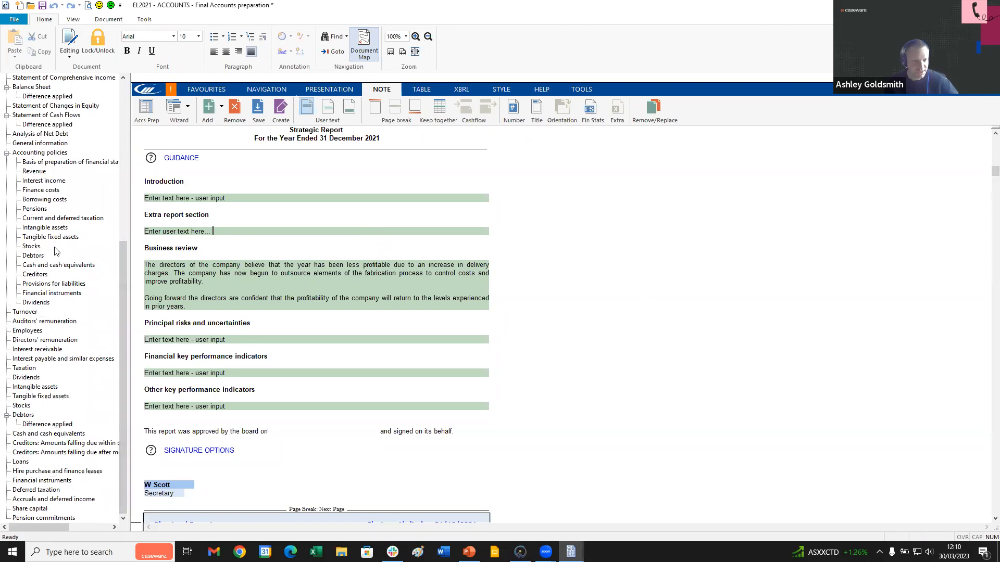
click(28, 380)
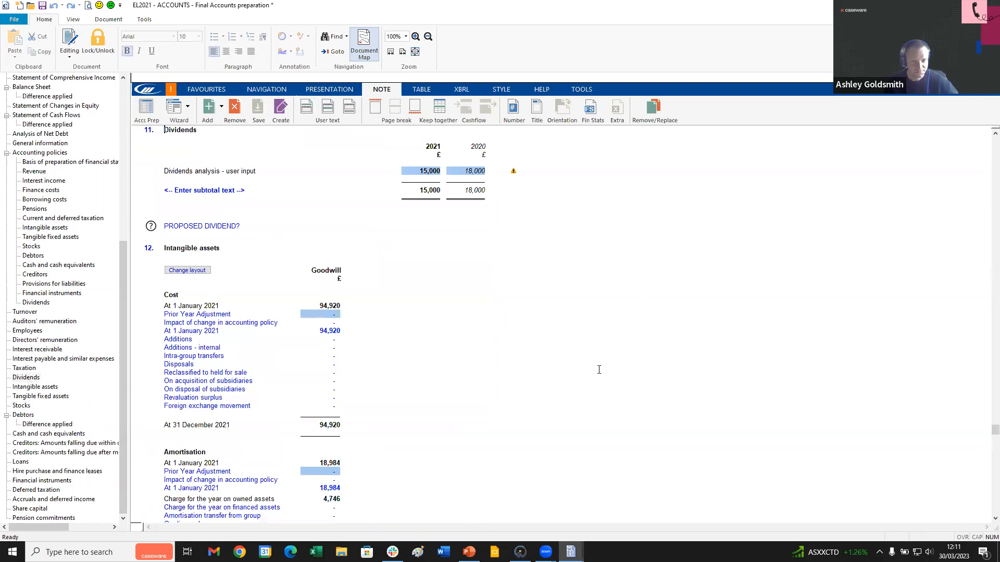
scroll(597, 365, up, 1)
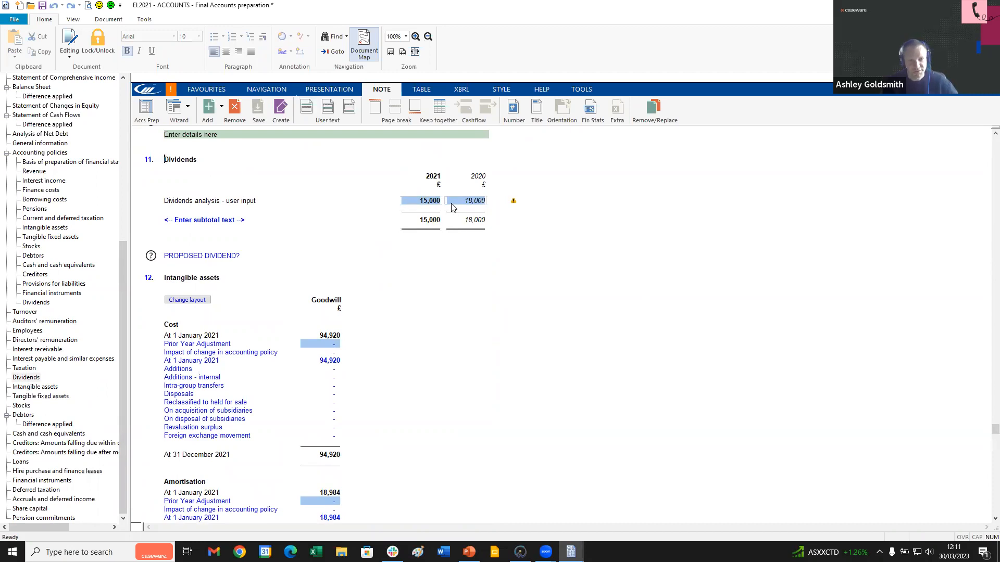
click(428, 207)
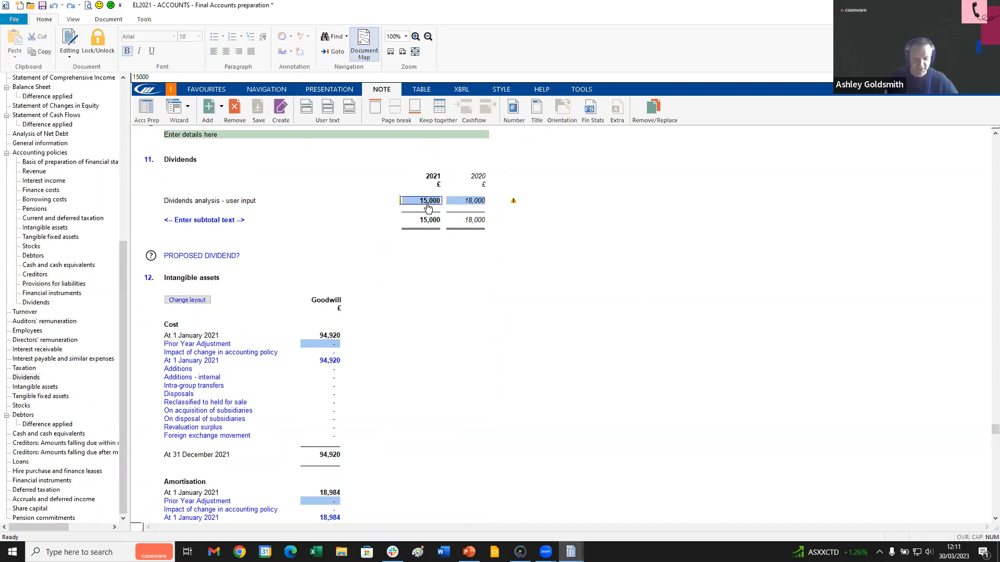
text(0)
click(511, 226)
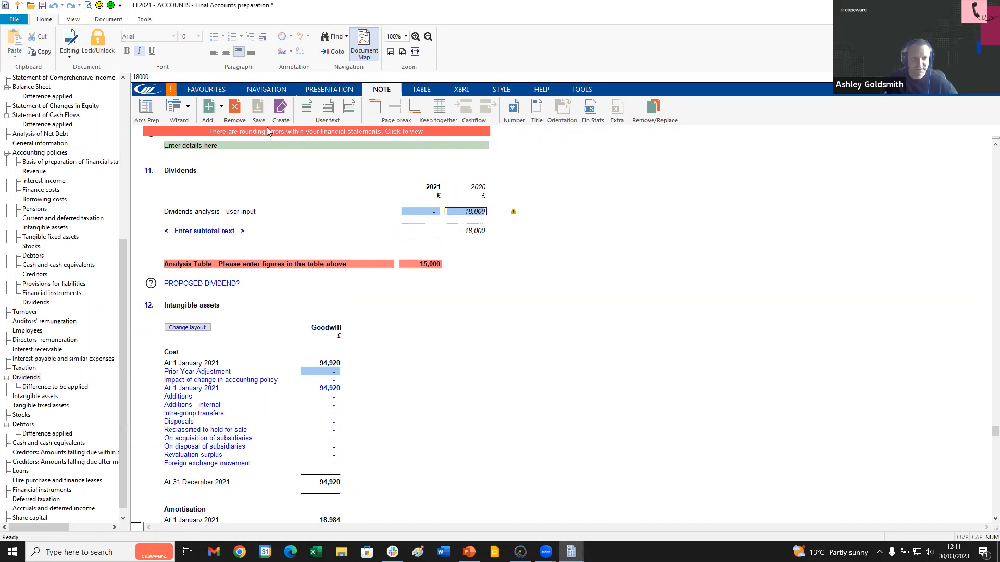
Check the rounding errors list for the financial statements and set the 2021 dividends analysis figure to 15,000
click(404, 131)
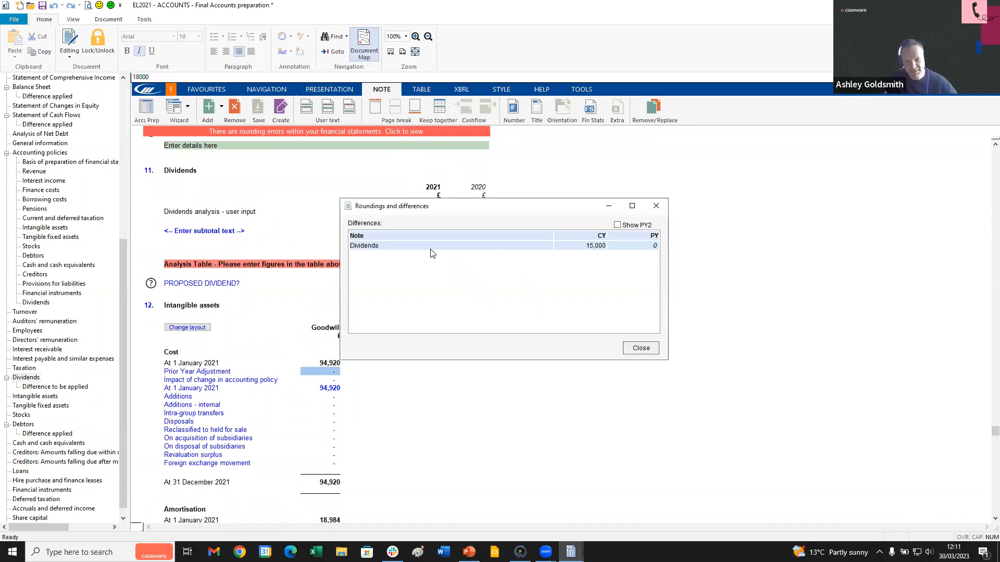
click(641, 349)
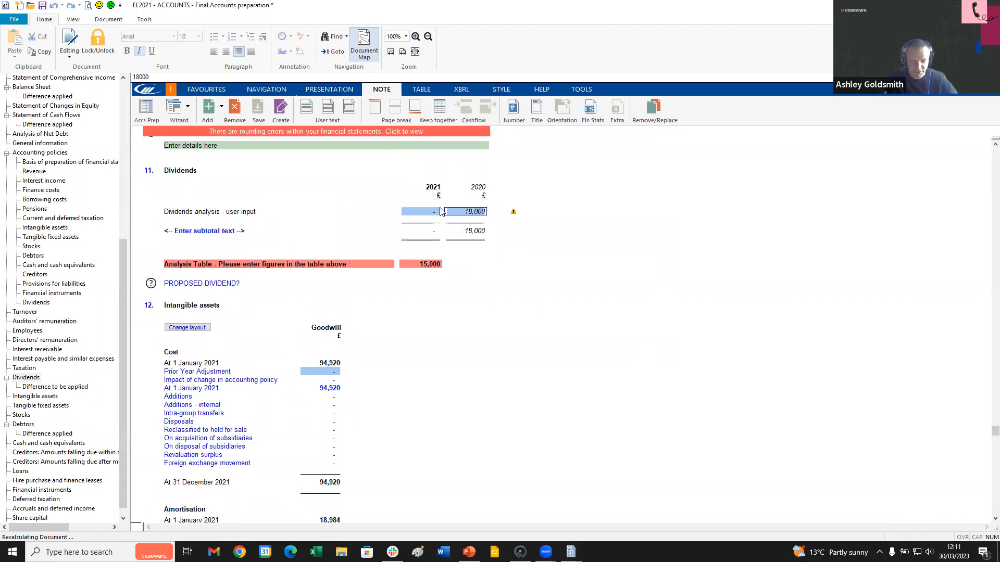
click(426, 214)
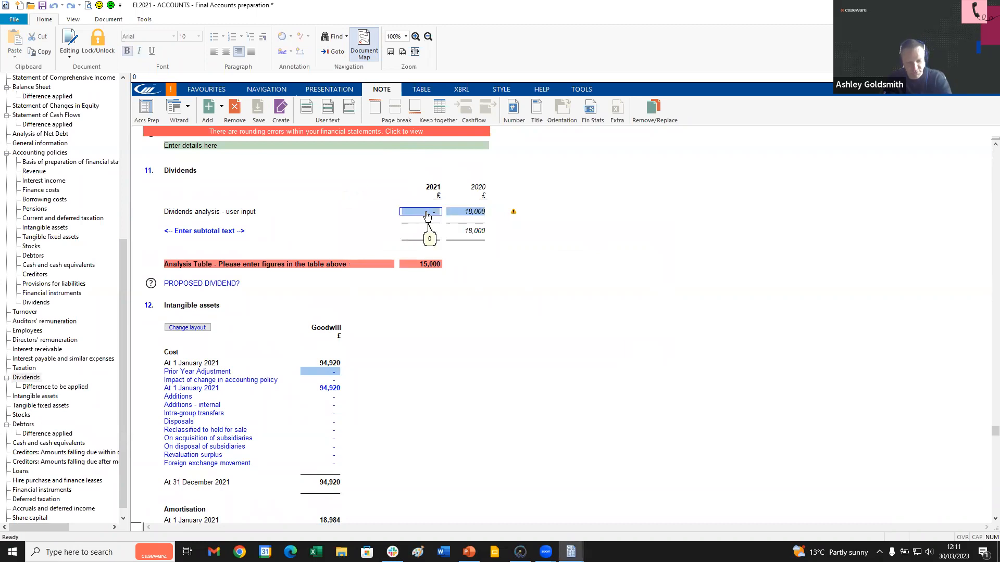
text(15000)
key(Return)
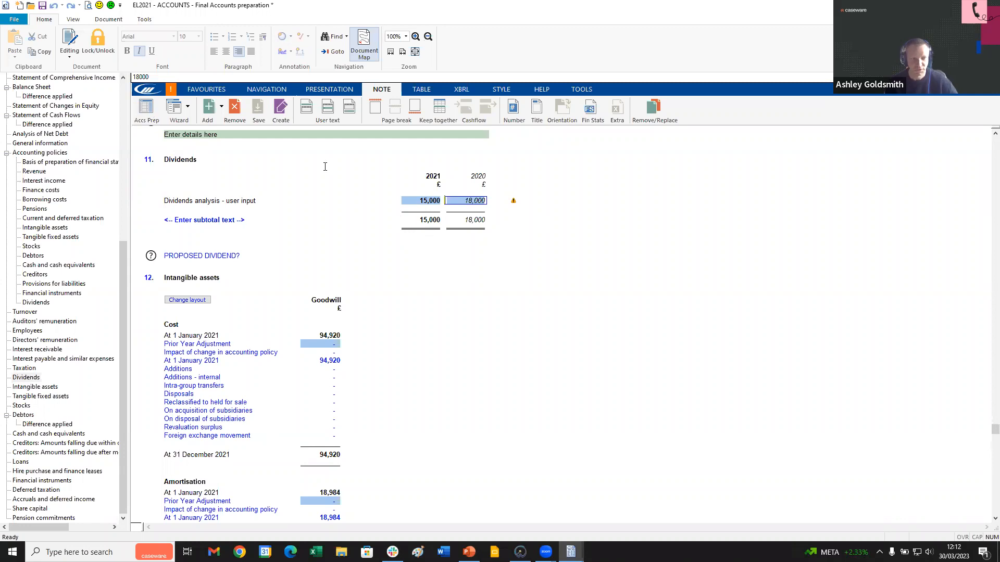
Go to the Tangible fixed assets note and enter a prior year adjustment of 10,000 under Cost or valuation
click(45, 397)
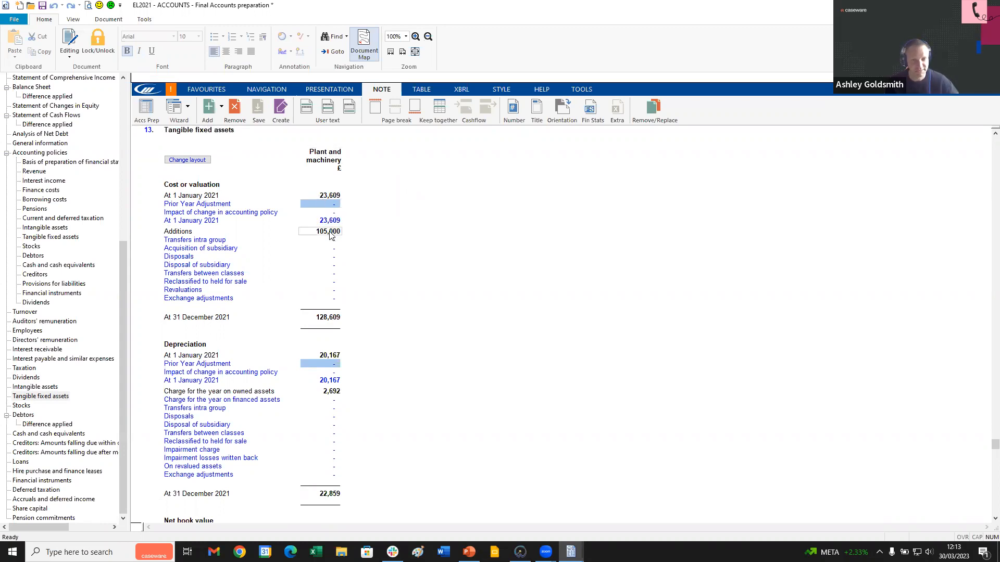
click(324, 205)
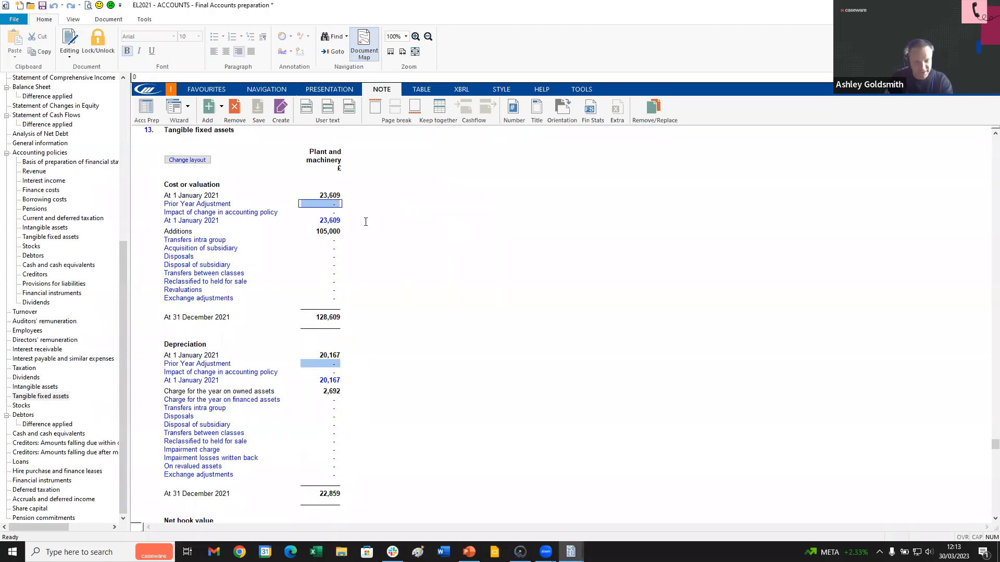
text(10000)
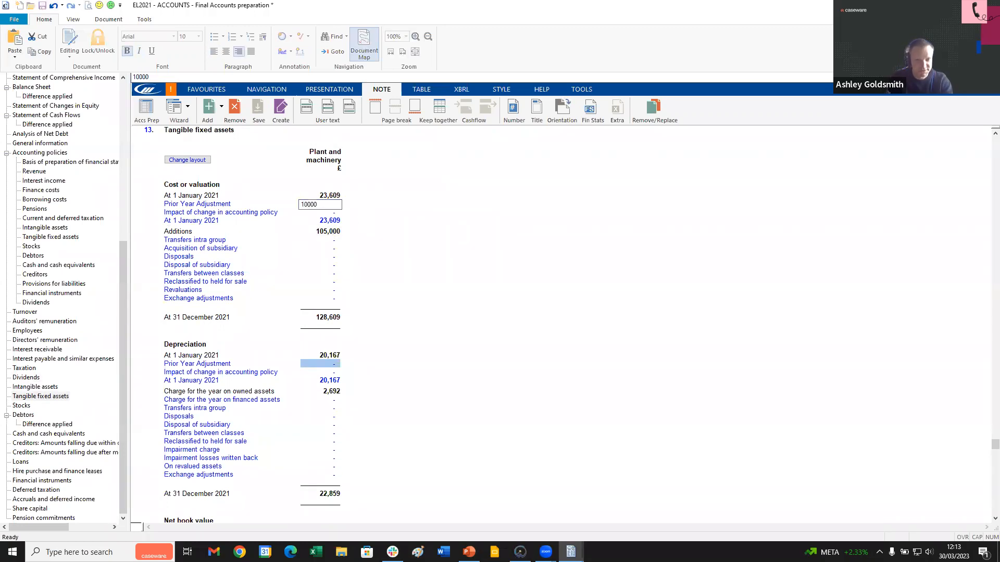
key(Return)
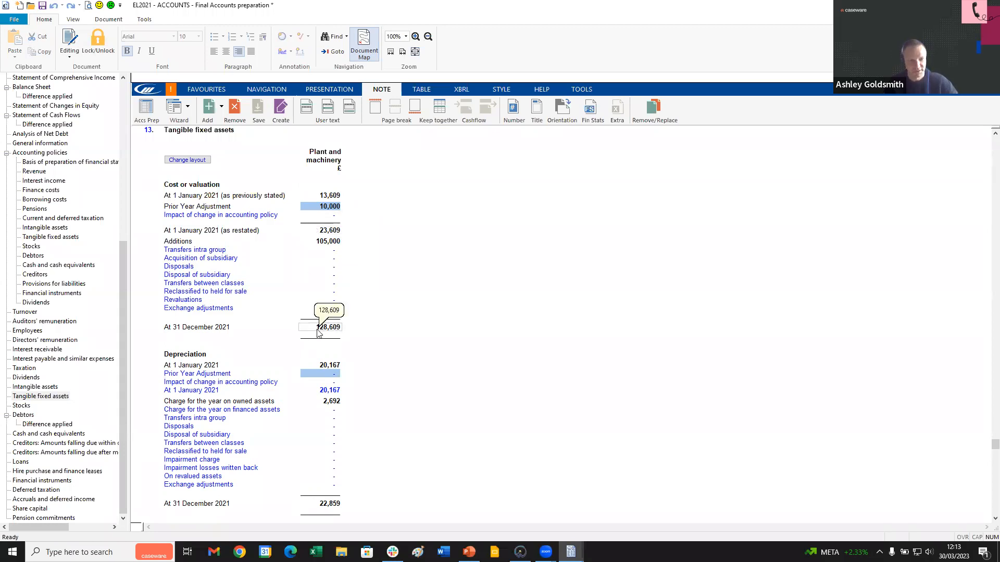
Enter a prior year adjustment of 5,000 under Depreciation in the Tangible fixed assets note
click(321, 374)
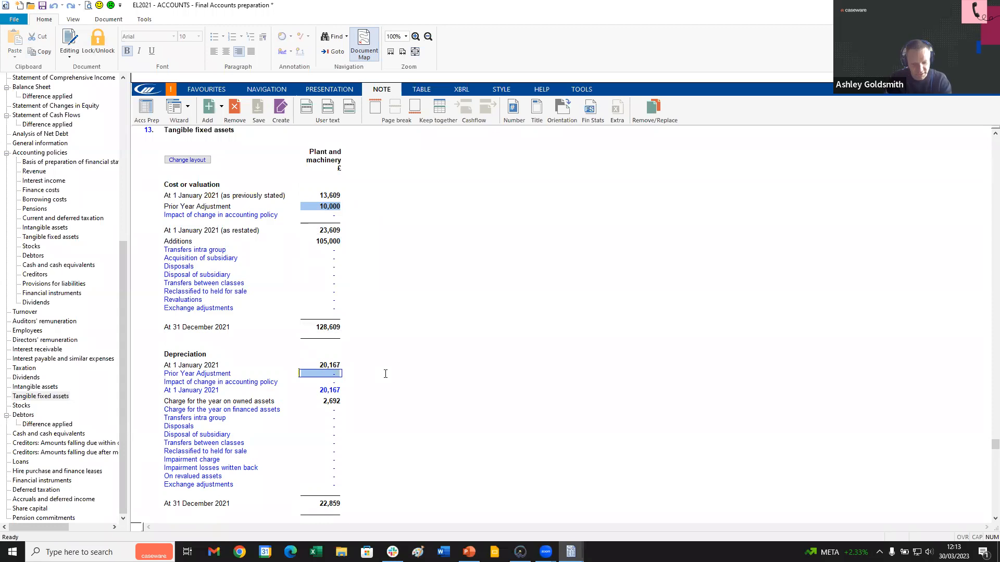
text(5000)
key(Return)
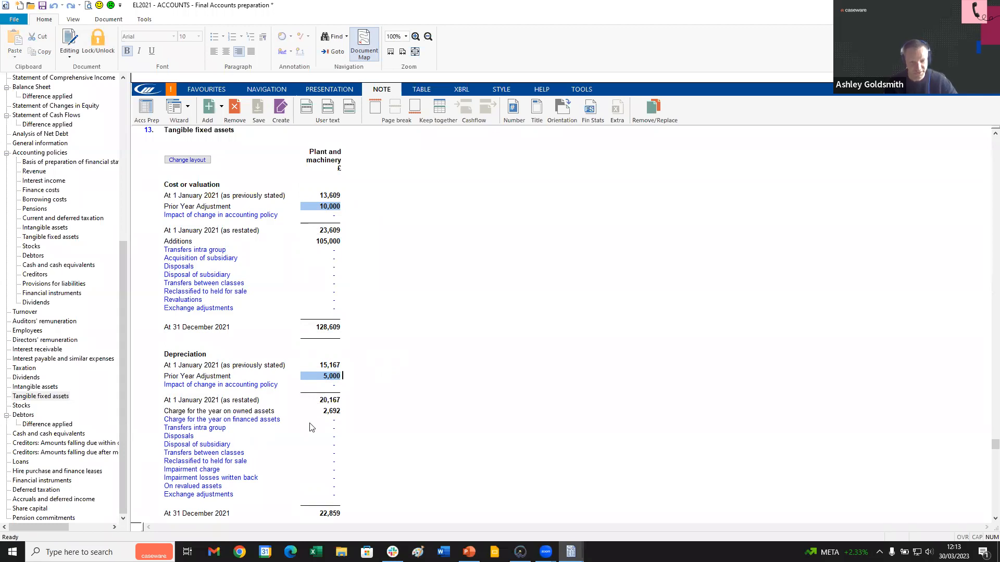
Preview the printed Tangible fixed assets note with its prior year adjustments and close the preview
click(88, 5)
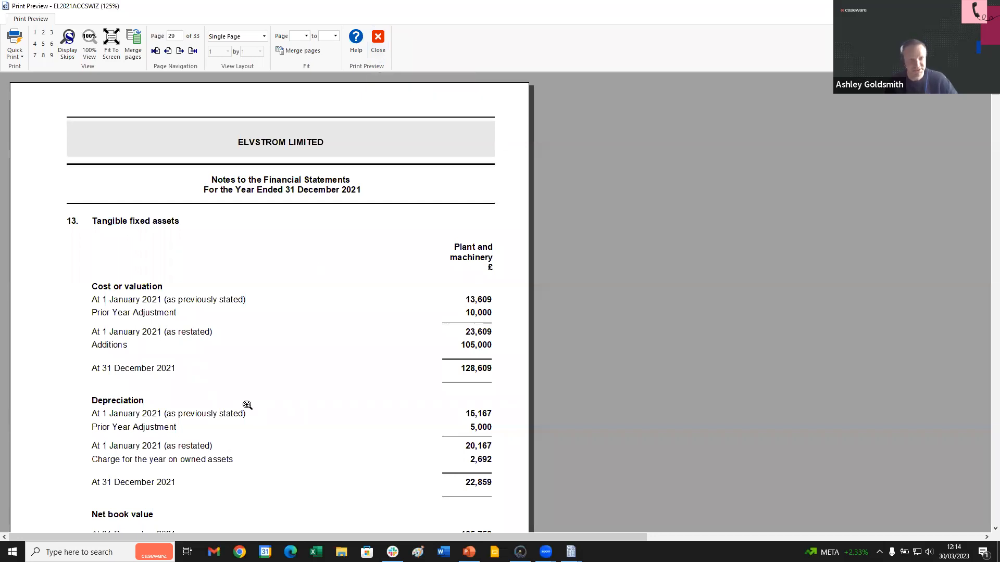
click(379, 45)
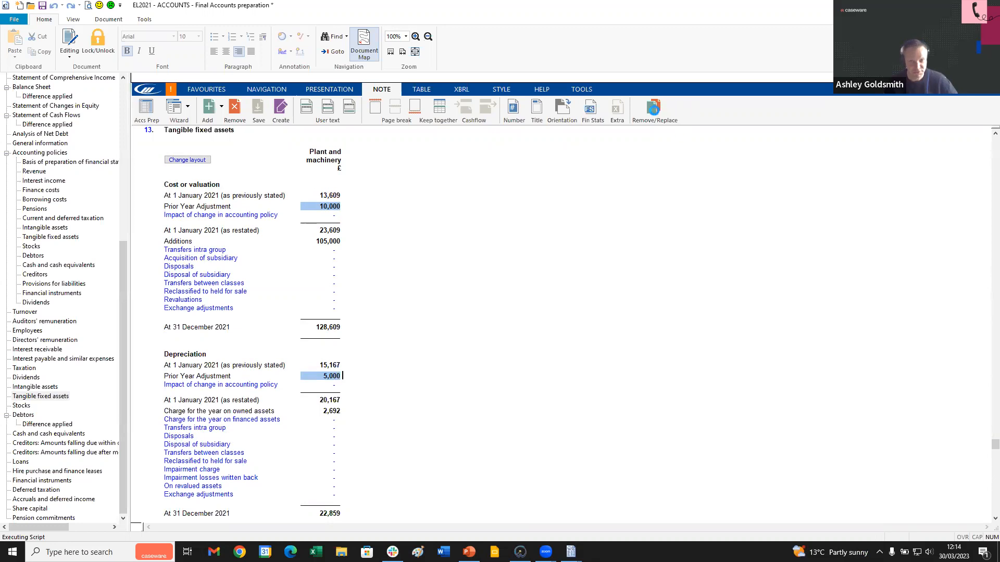
click(654, 114)
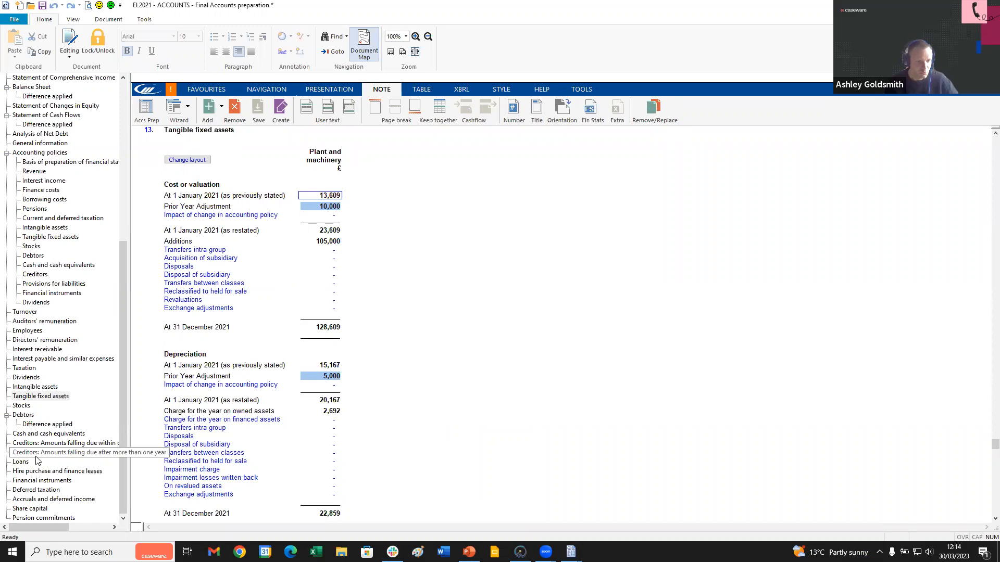
Go to the Accruals and deferred income note and find mapping number F10 in the mapping number assignments
click(34, 501)
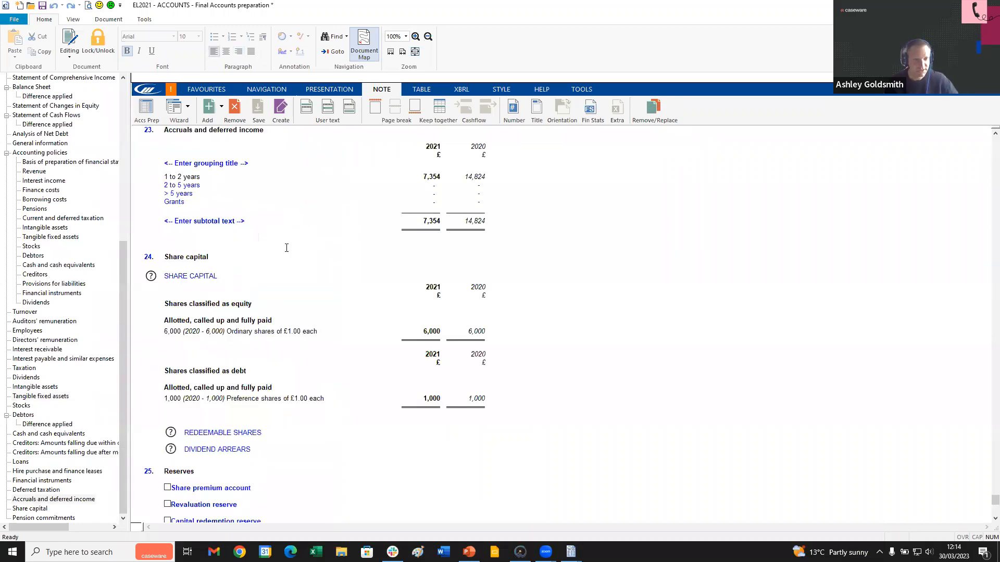
scroll(370, 246, up, 1)
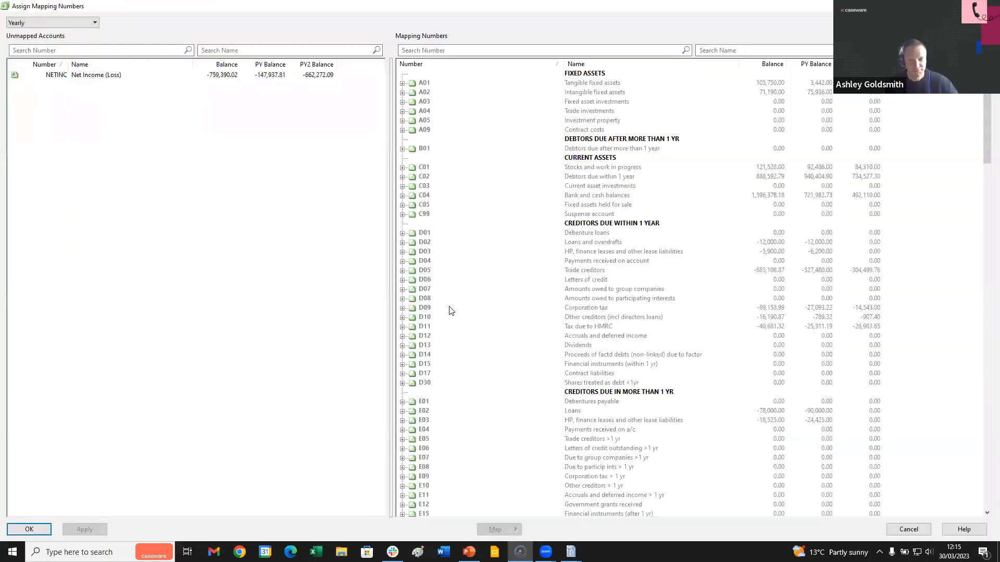
click(451, 312)
scroll(451, 311, down, 8)
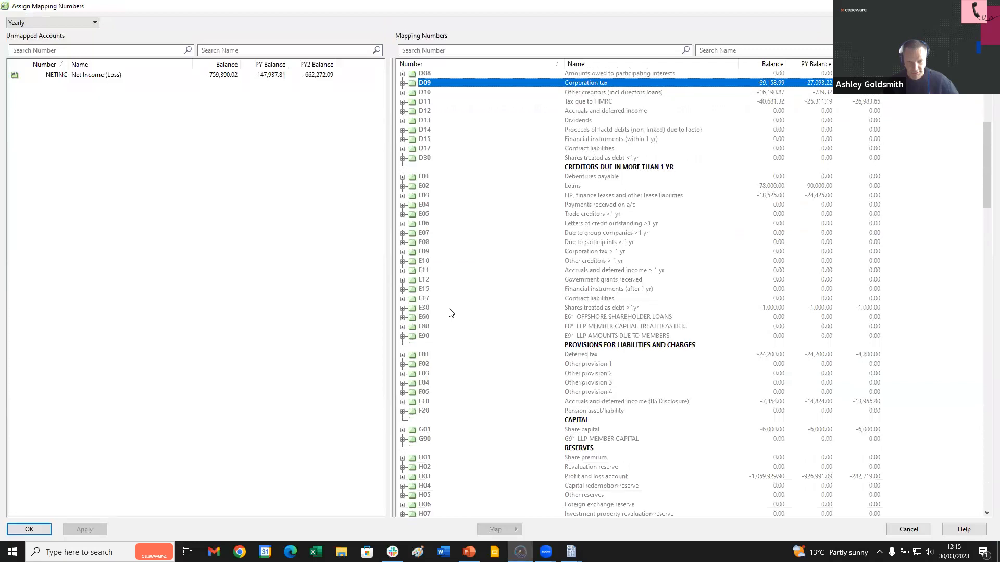
click(601, 401)
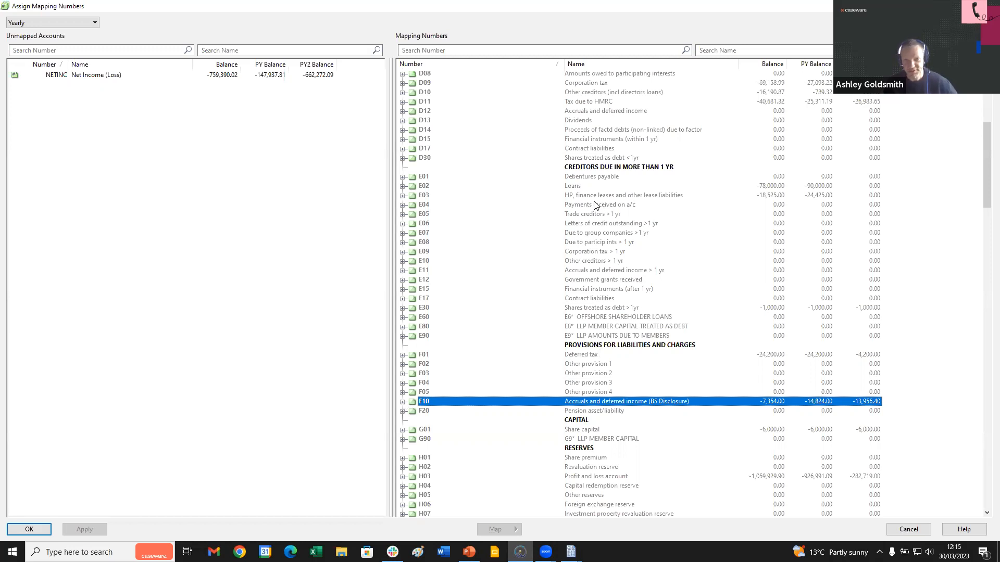
Examine the F10 mapping breakdown down to its Accruals and Deferred income accounts, and leave the mapping assignments without changes
click(404, 401)
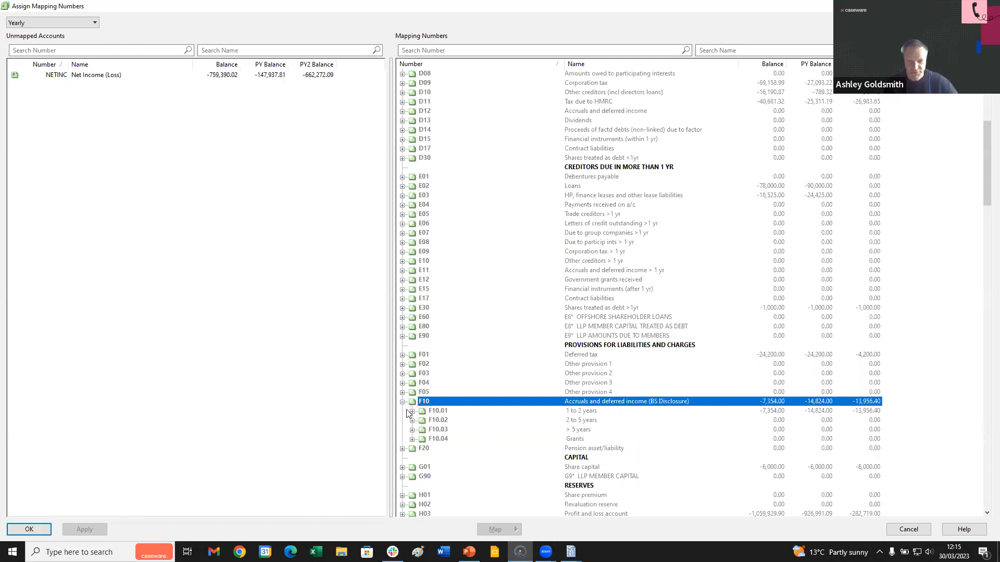
click(411, 411)
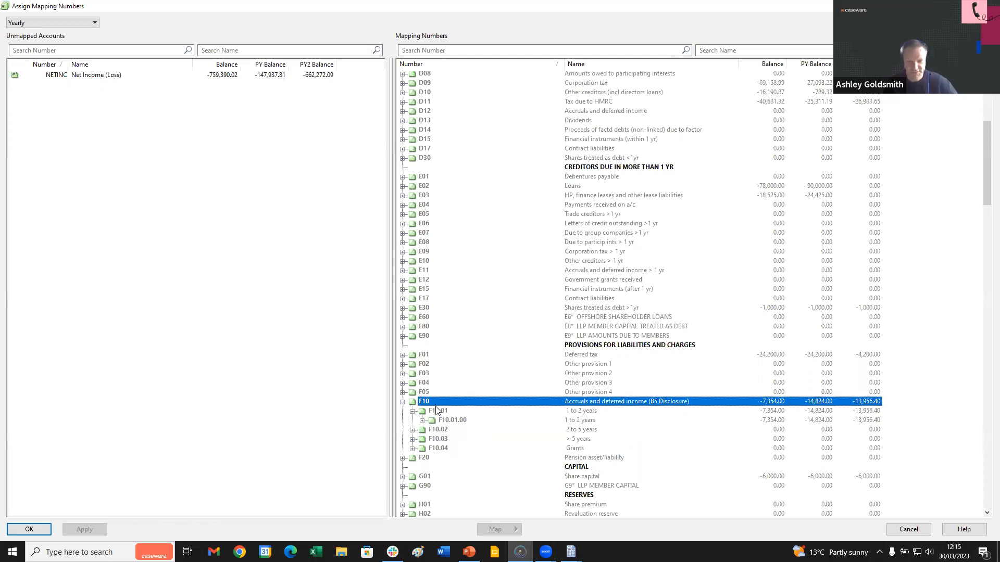
click(423, 421)
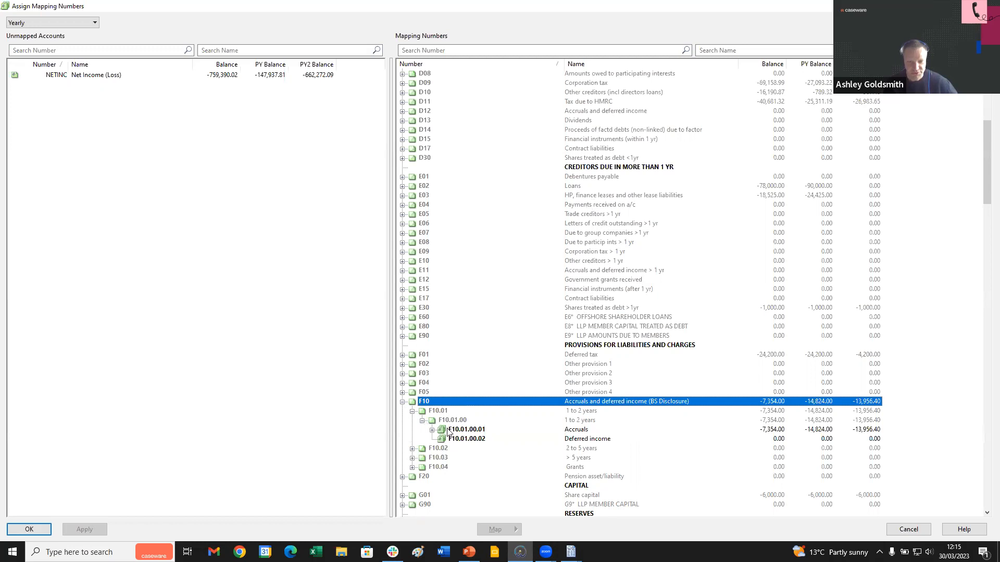
click(422, 420)
click(413, 411)
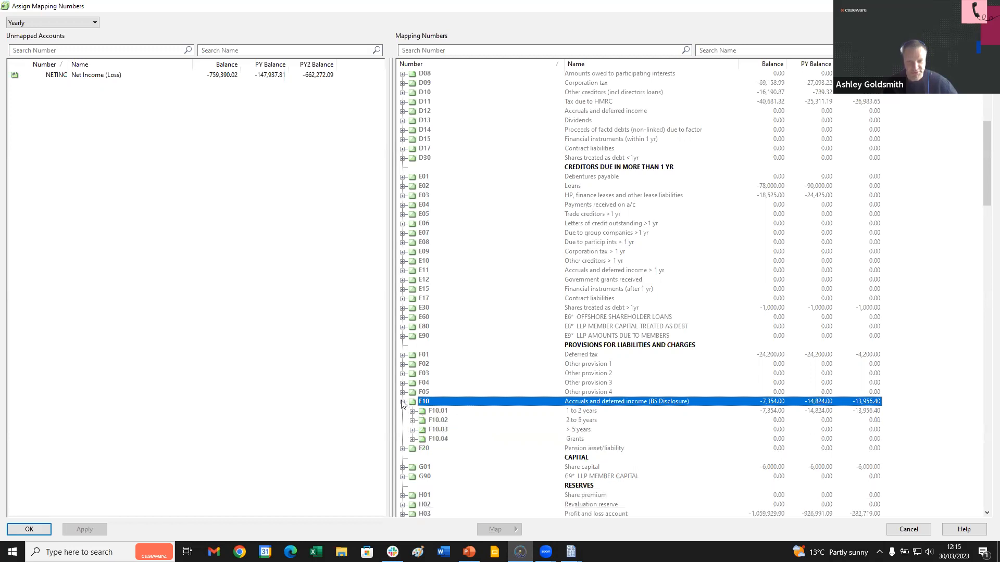
click(402, 401)
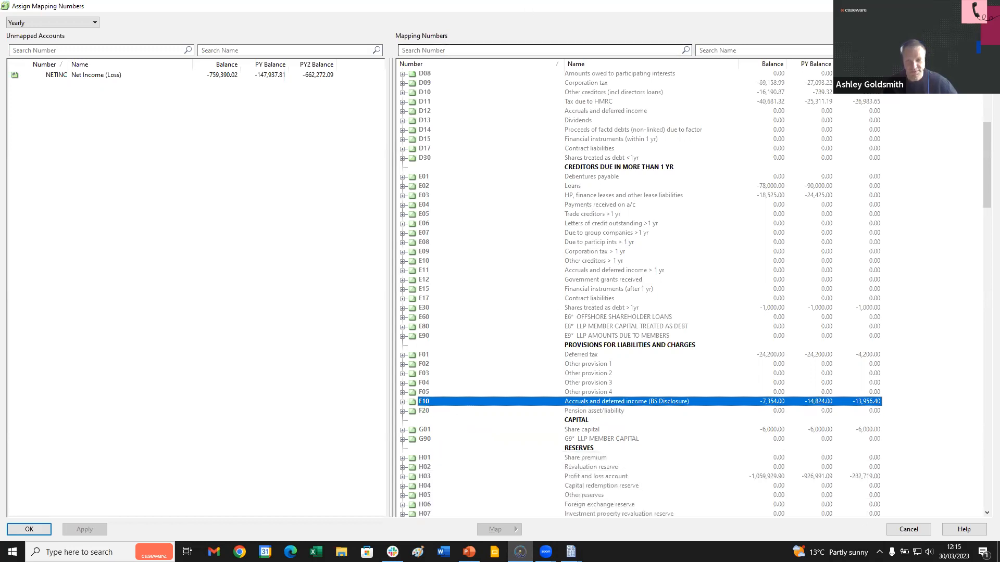
click(907, 530)
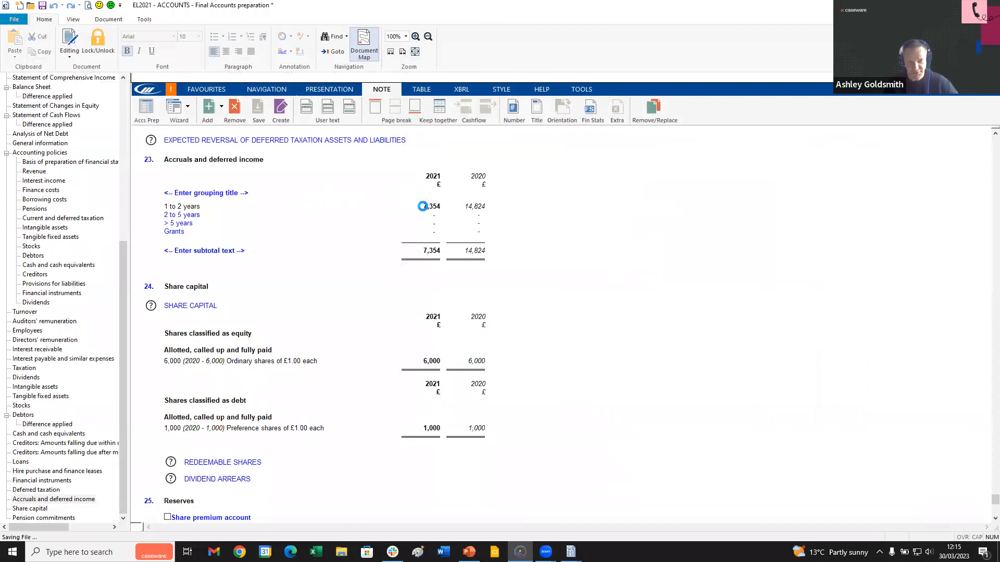
mouse_move(424, 208)
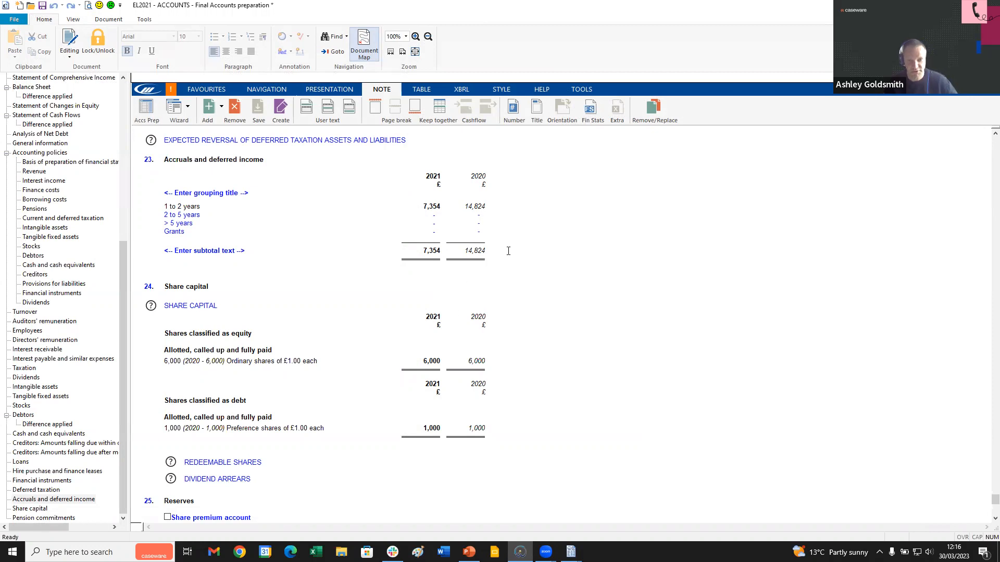
scroll(528, 242, up, 1)
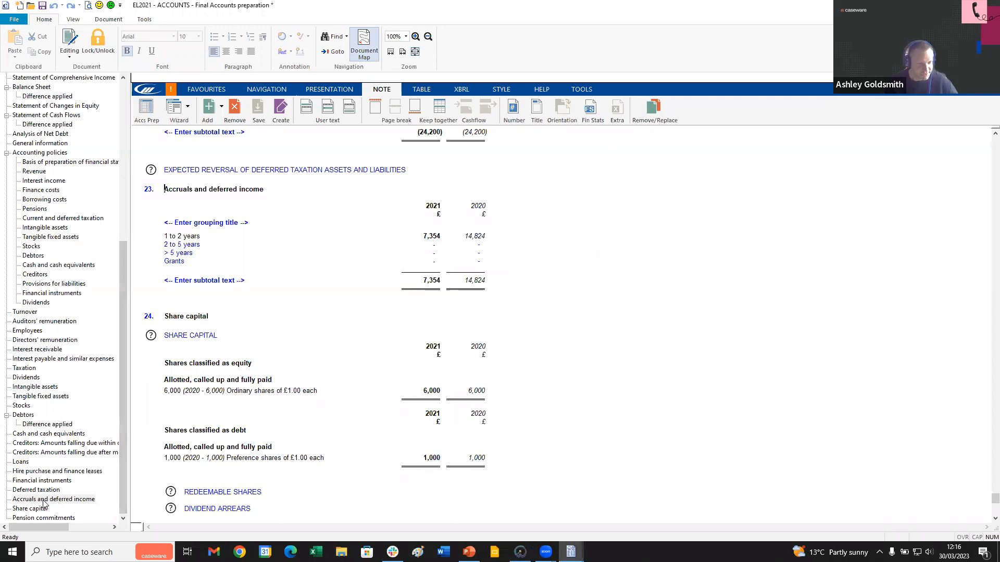
Check the "Tax on profit" wording in the Taxation note and the matching line in the Statement of Comprehensive Income
click(24, 369)
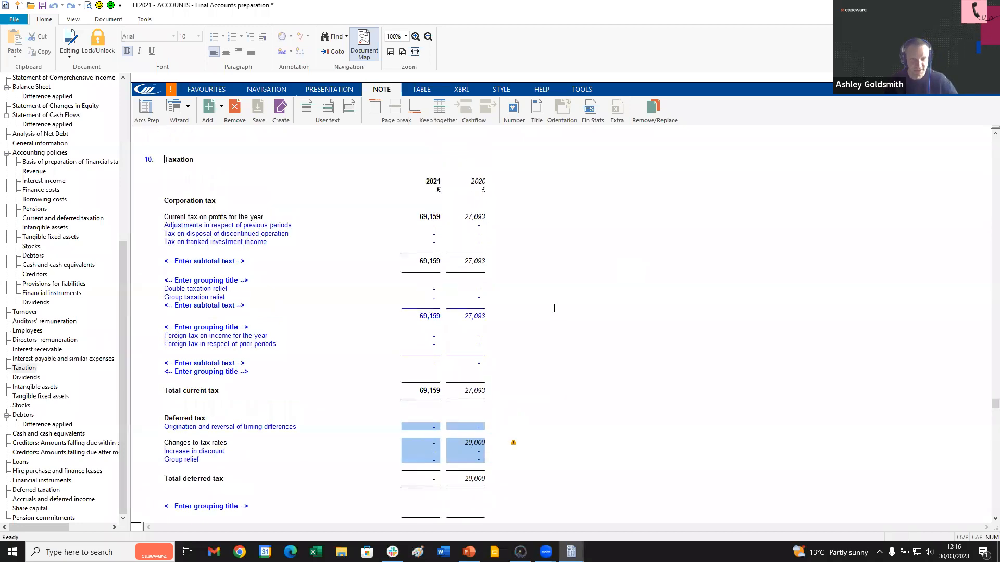
click(188, 501)
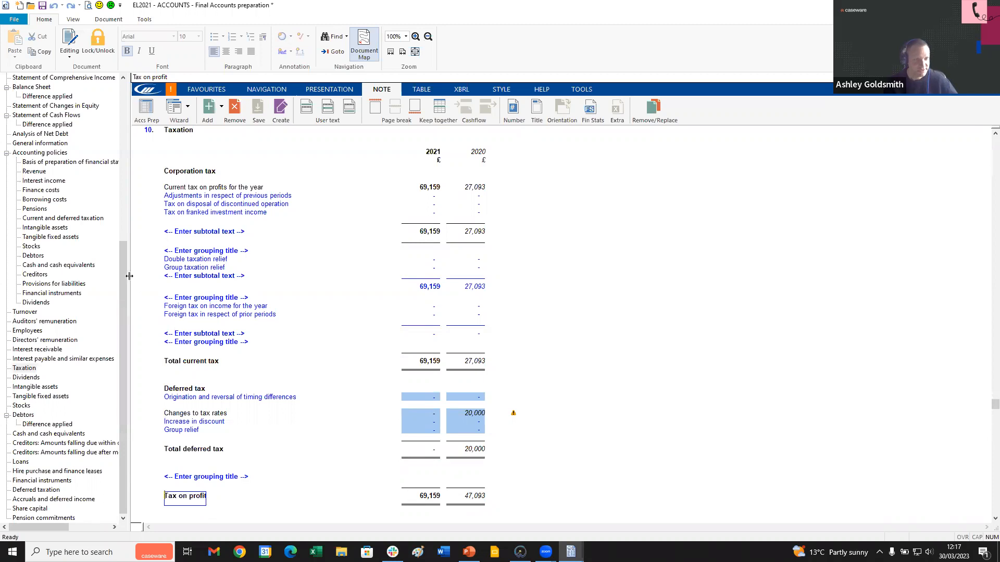
drag(120, 299, 120, 239)
click(78, 171)
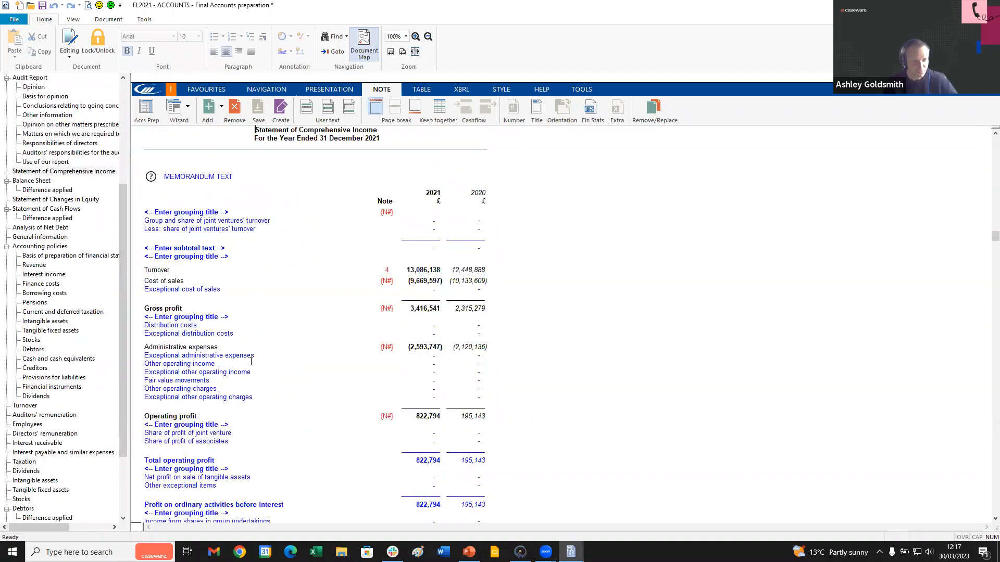
scroll(248, 360, down, 3)
scroll(247, 360, down, 1)
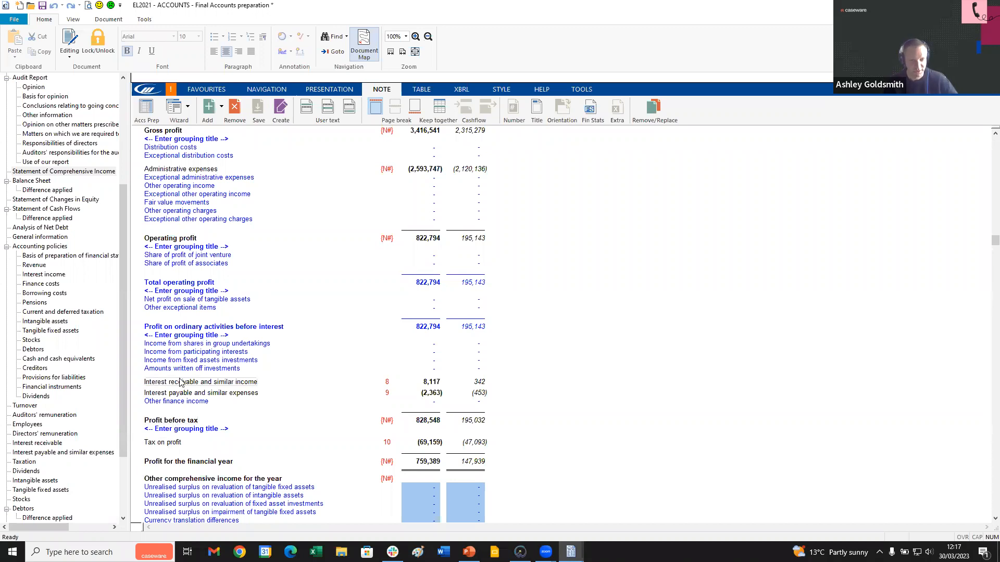
scroll(177, 395, down, 5)
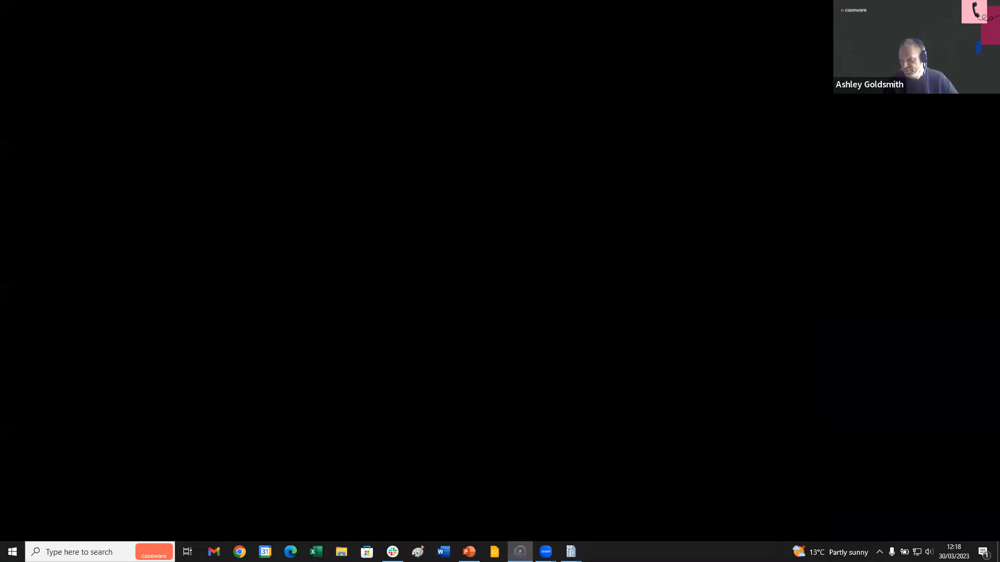
Switch to PowerPoint and start the slide show from the slide on hiding the land and buildings analysis under Section 1A
key(alt+Tab)
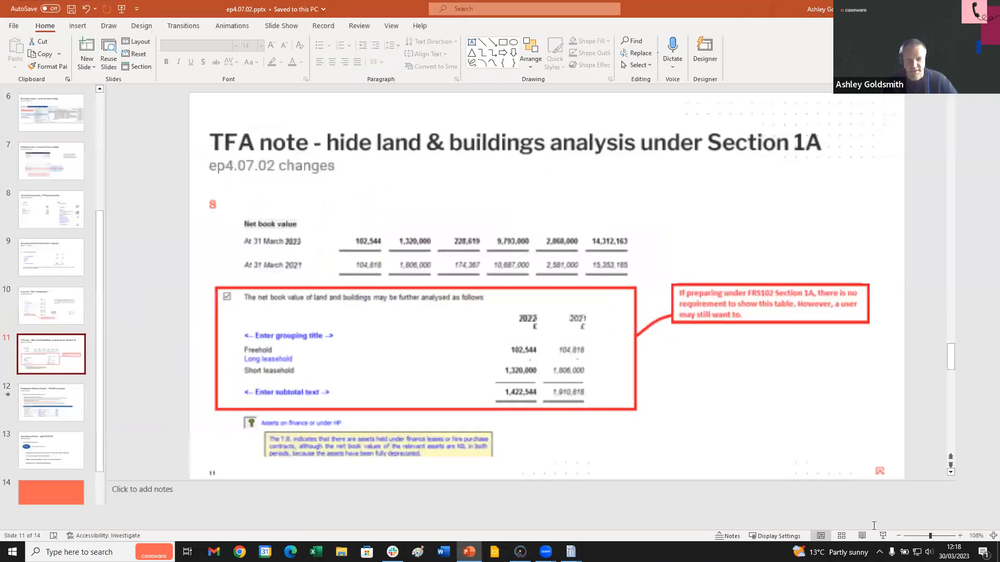
key(shift+F5)
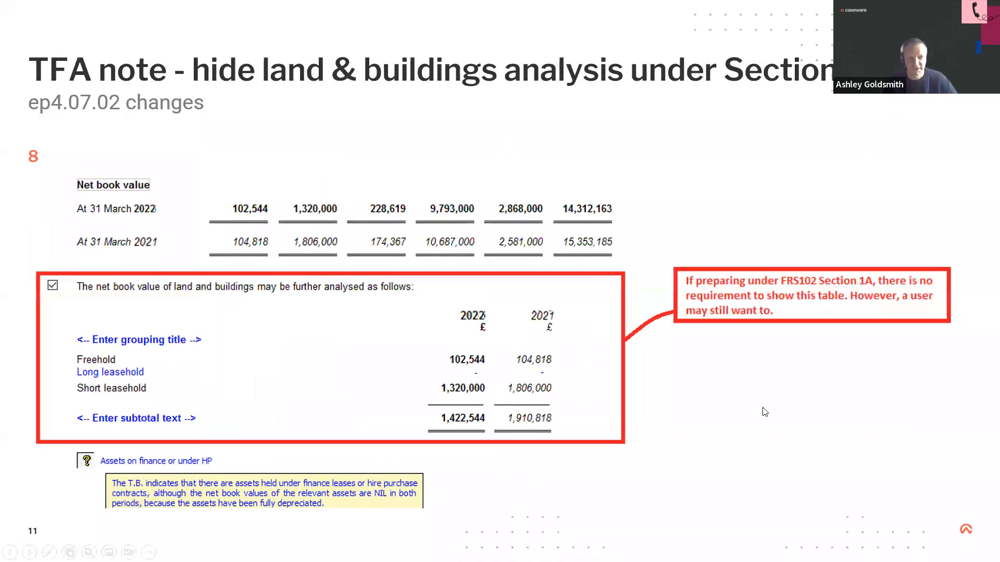